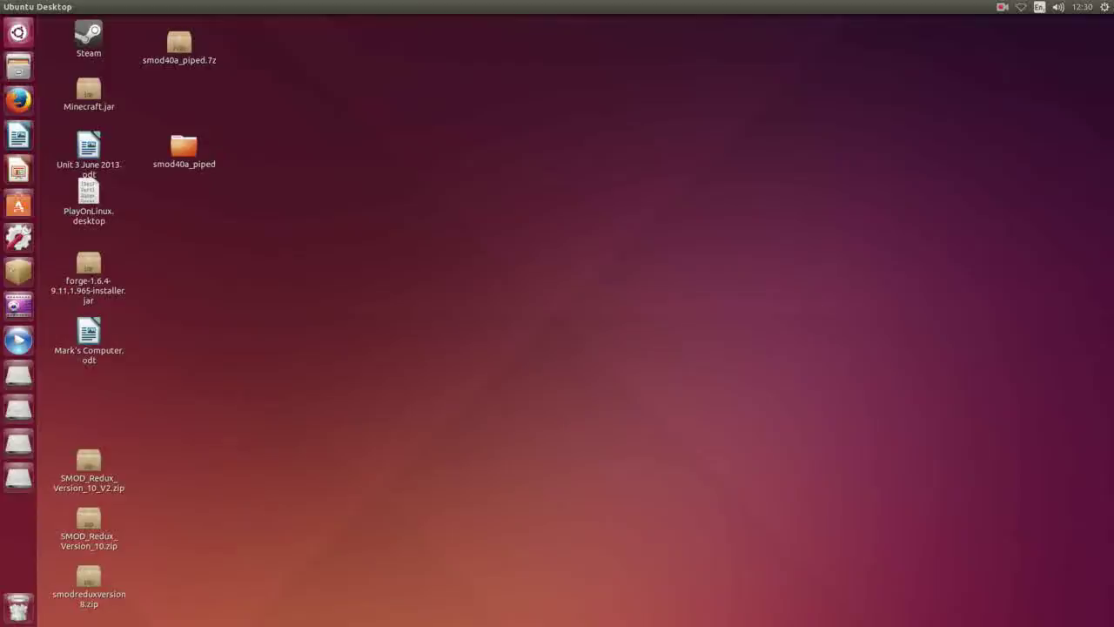
- Launch Steam, filter the library to SteamOS + Linux games, and browse the list
left_click(88, 38)
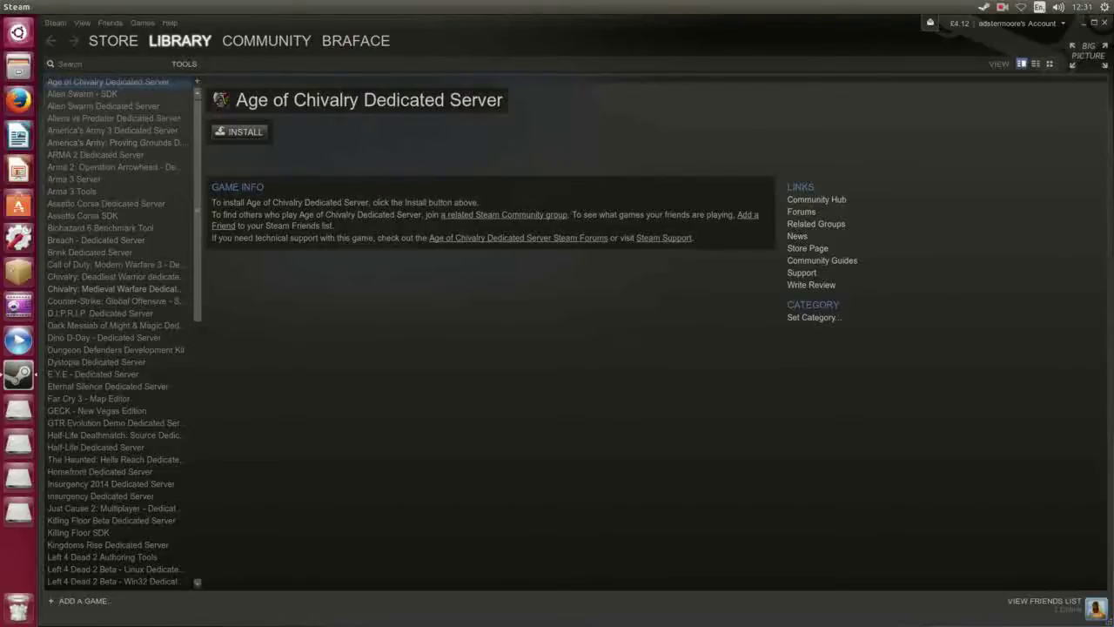
scroll(96, 288, "down", 1)
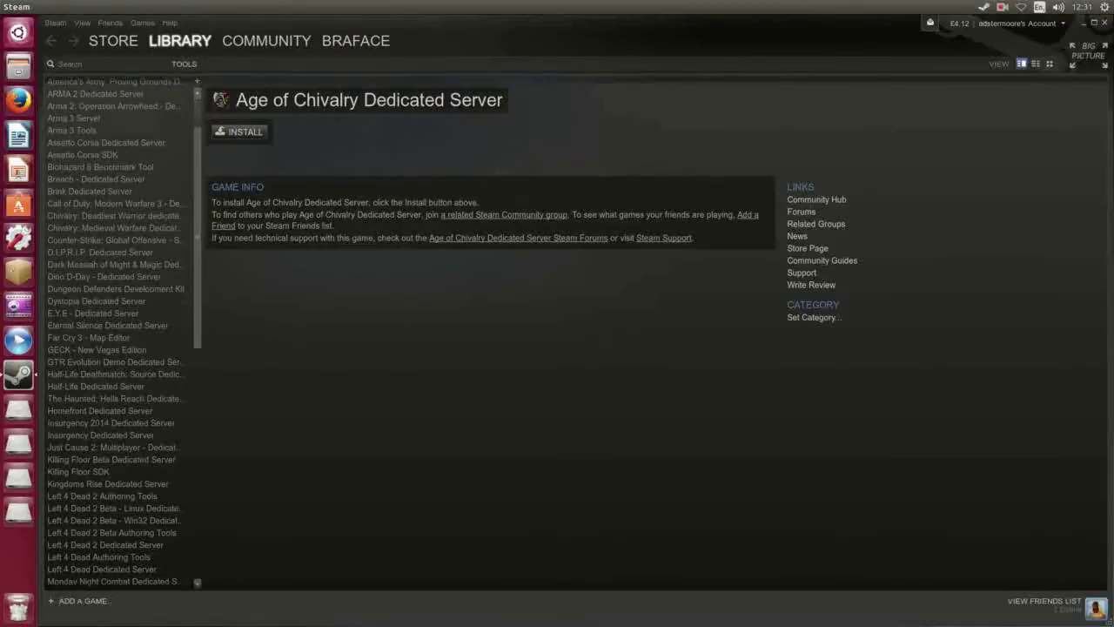
left_click(183, 64)
left_click(198, 79)
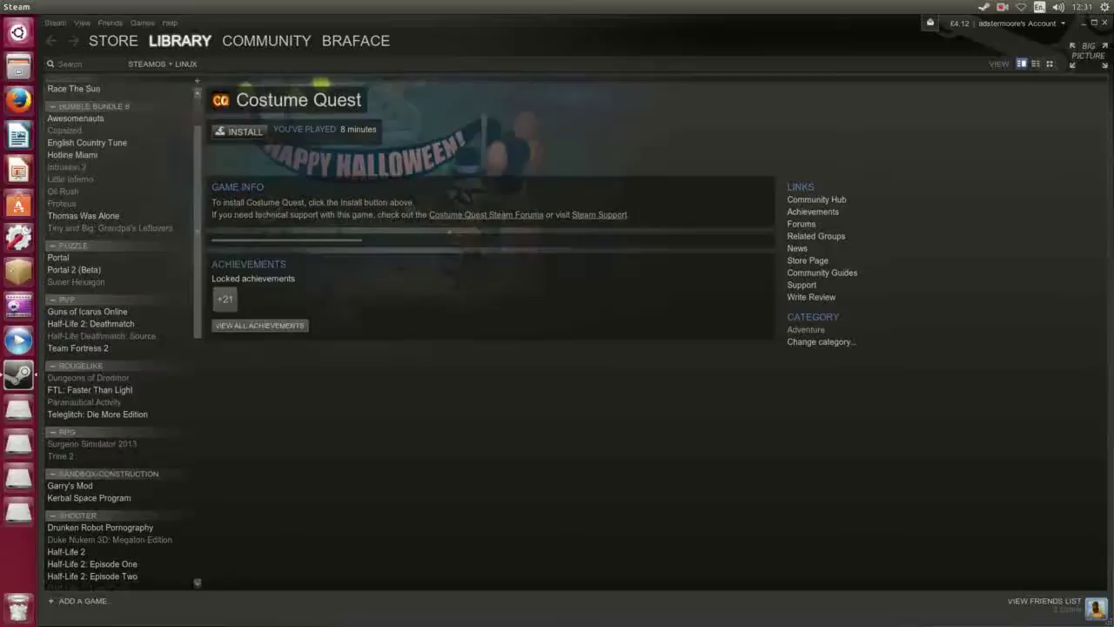
scroll(119, 331, "down", 12)
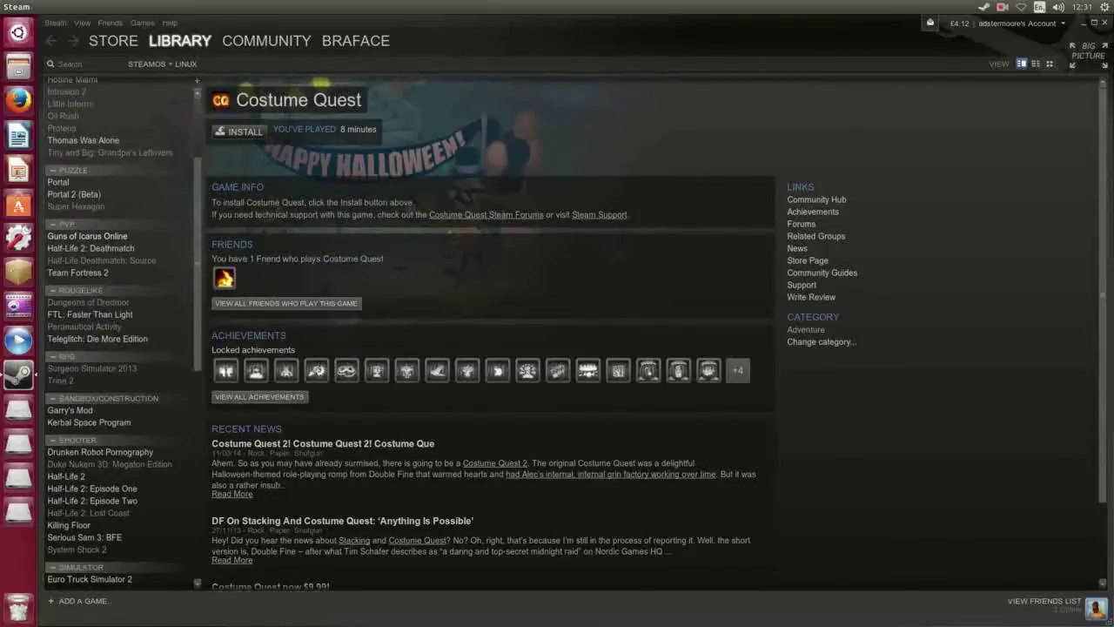
scroll(120, 330, "up", 13)
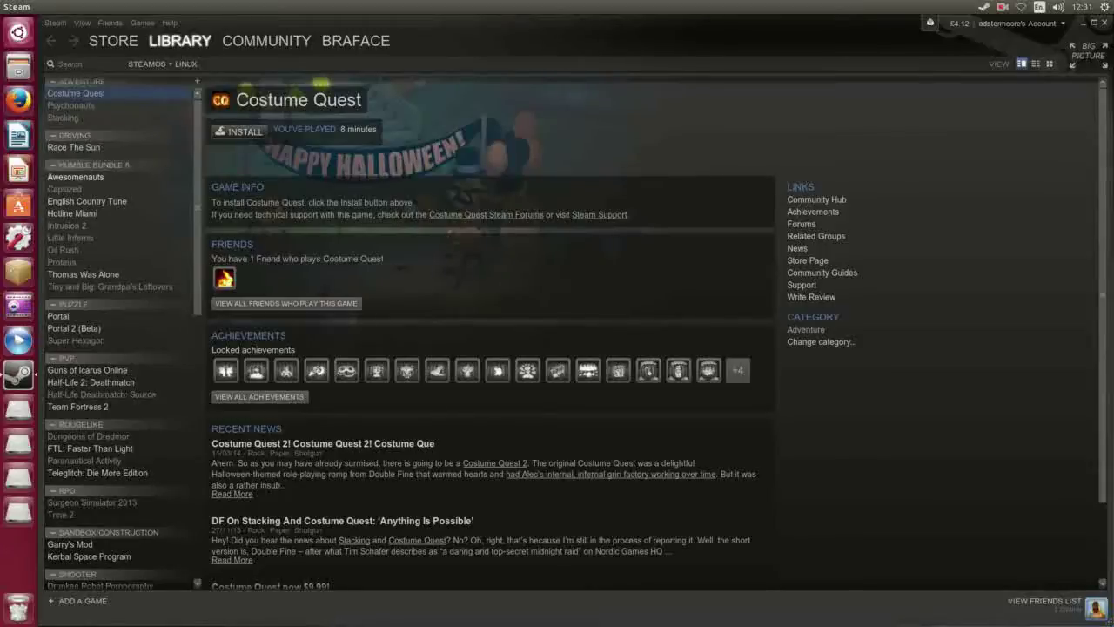
scroll(119, 331, "down", 17)
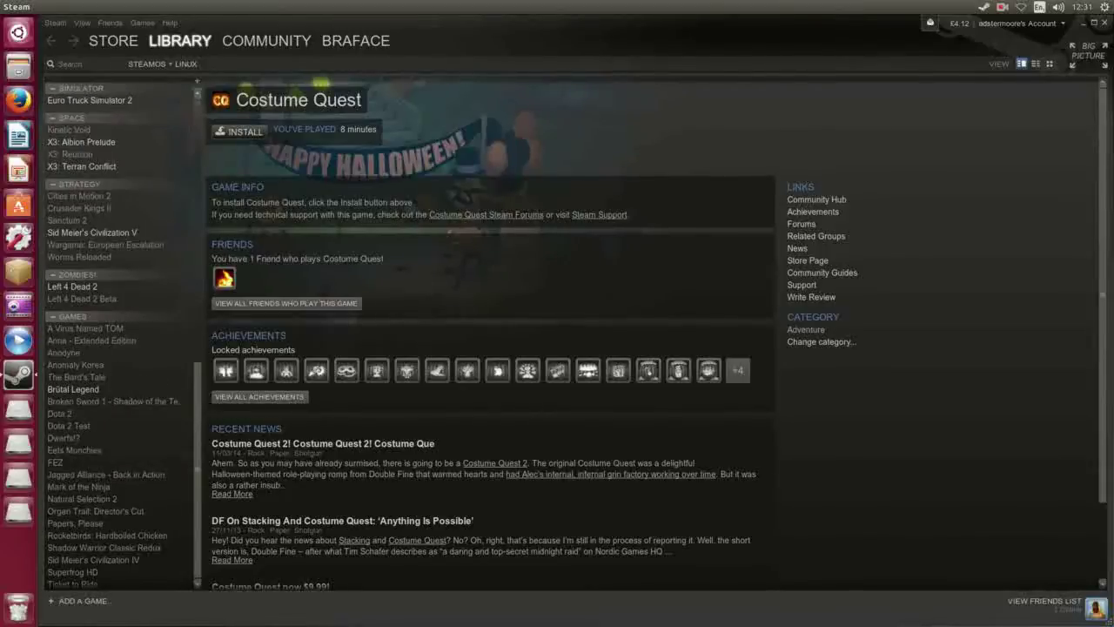
- Switch the Steam library filter to All Games and browse the full list
left_click(162, 63)
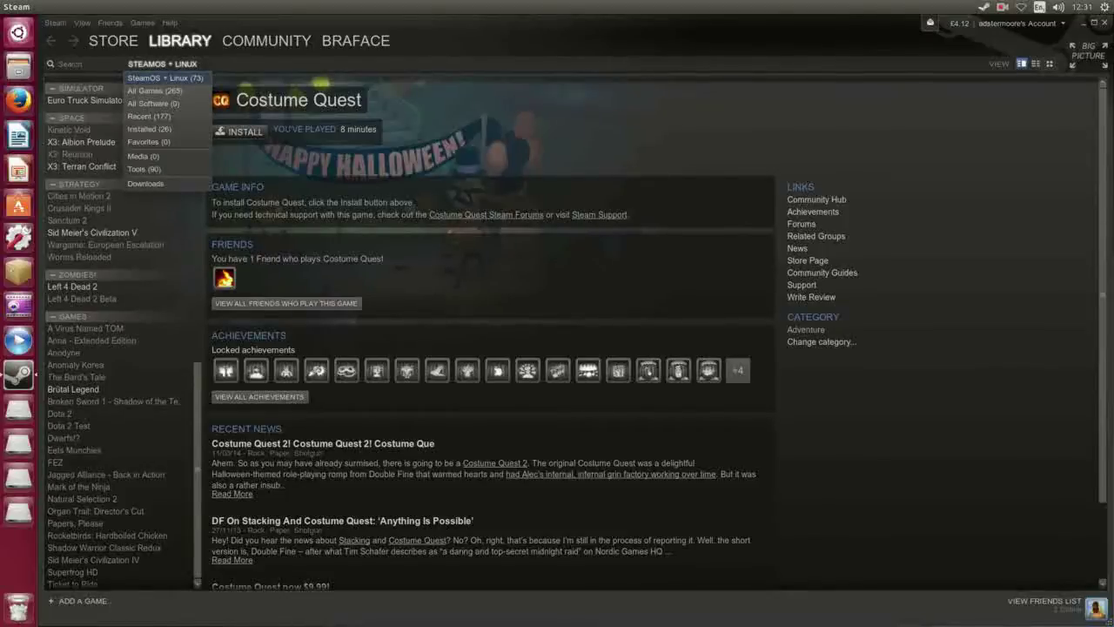
left_click(155, 91)
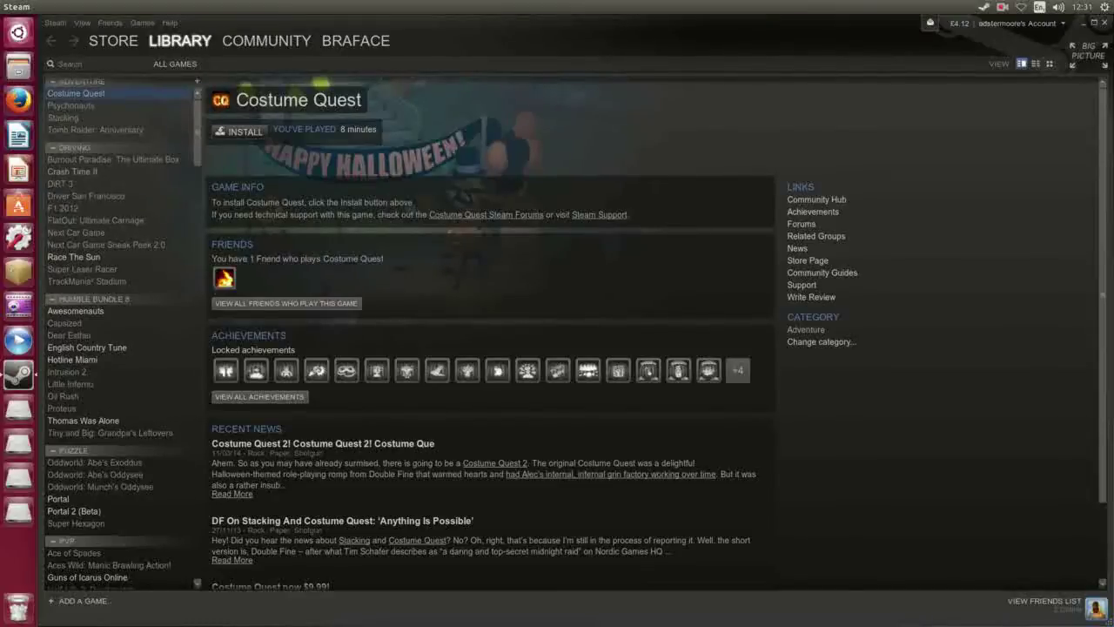
scroll(122, 331, "down", 20)
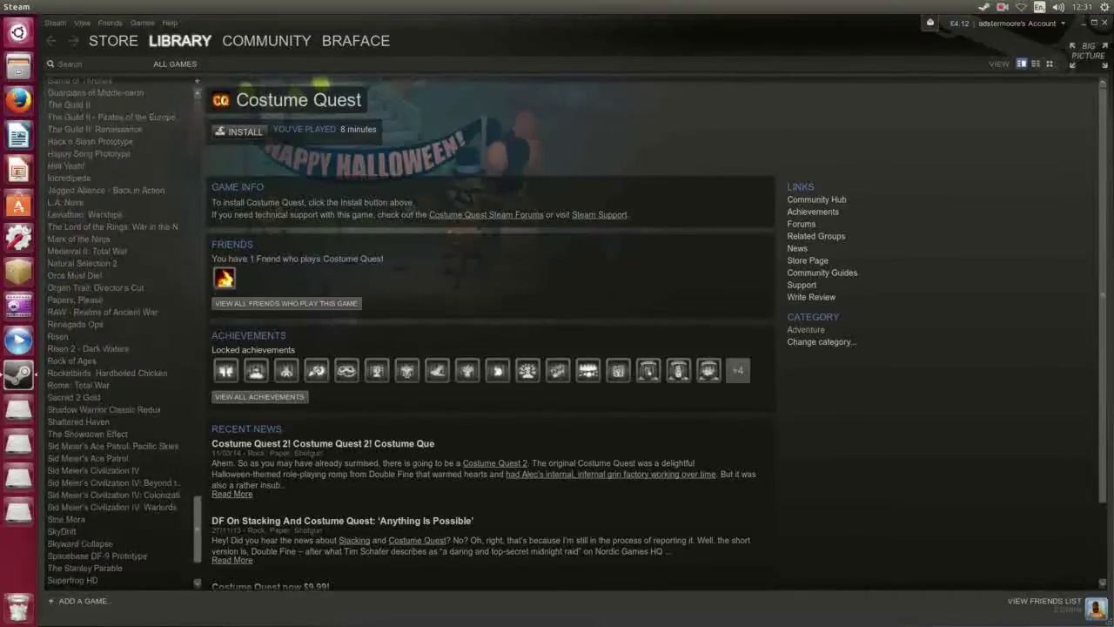
scroll(122, 330, "up", 20)
- Return the library filter to SteamOS + Linux, look through the games, and exit Steam
left_click(174, 63)
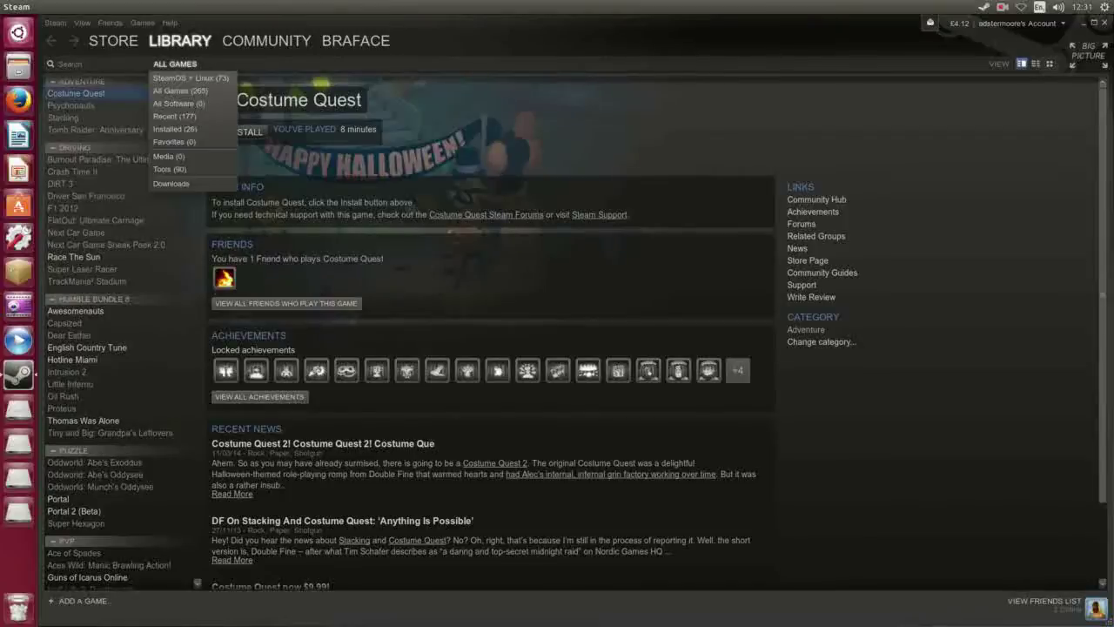
left_click(191, 77)
scroll(118, 330, "down", 15)
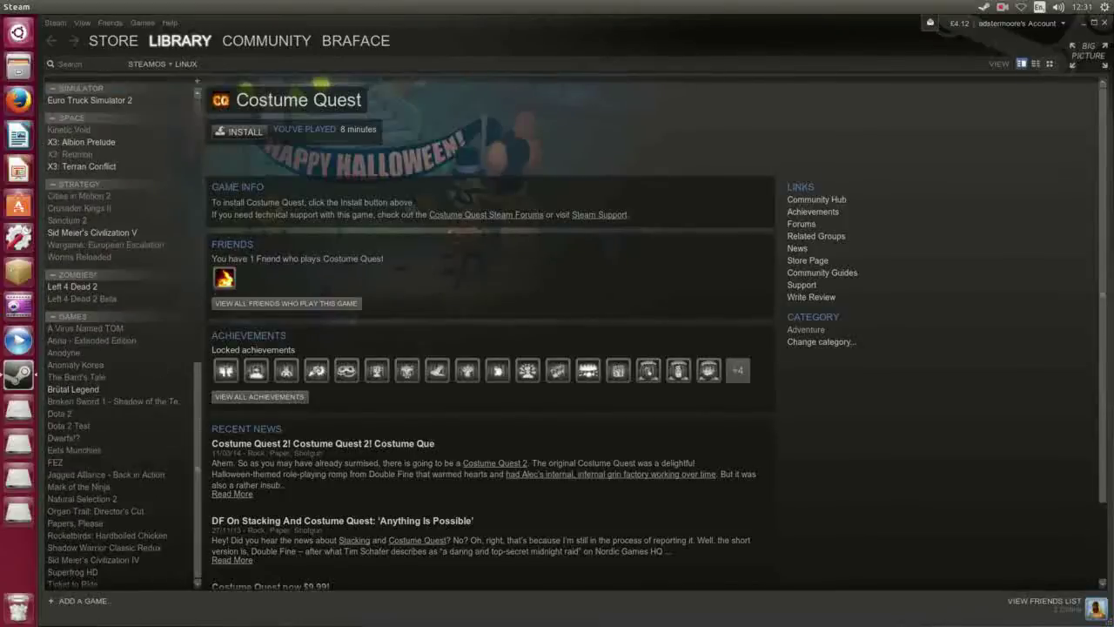
scroll(121, 331, "up", 15)
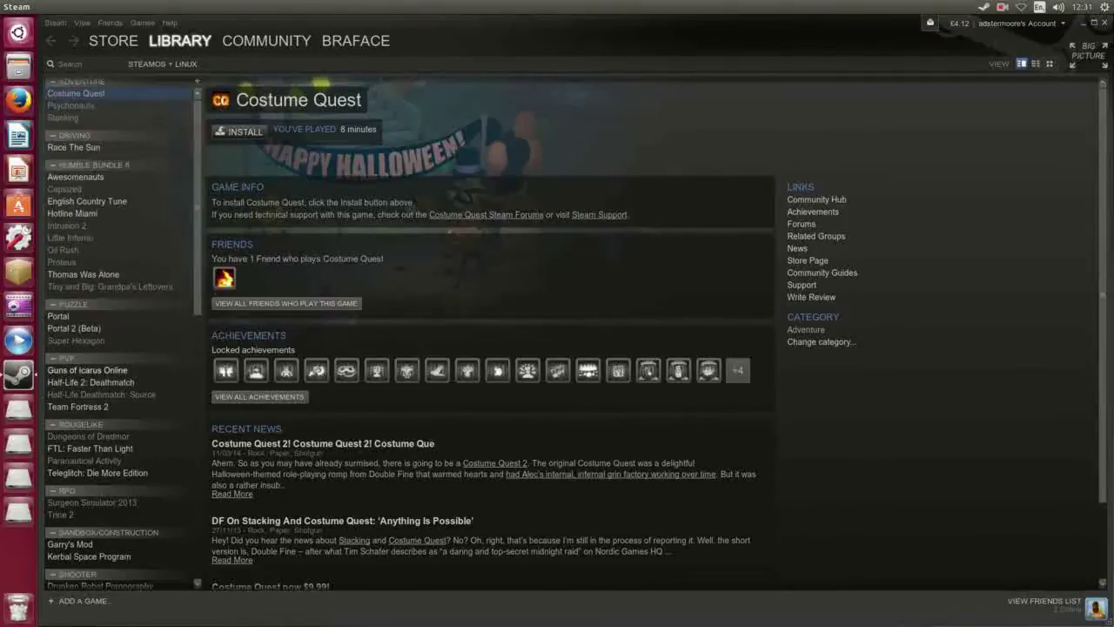
left_click(54, 23)
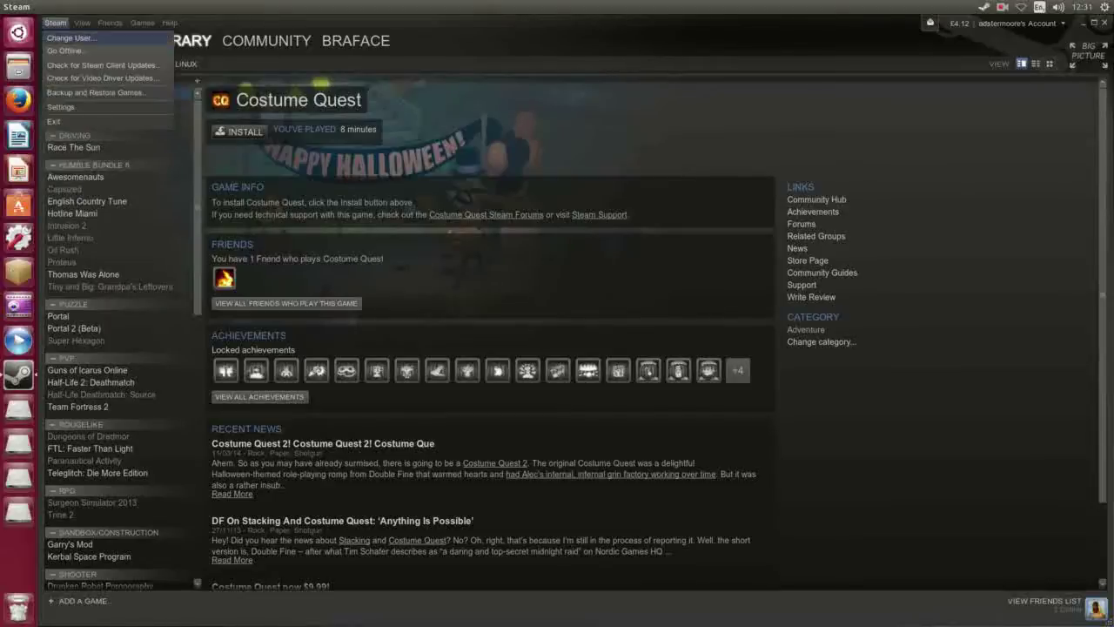
left_click(54, 121)
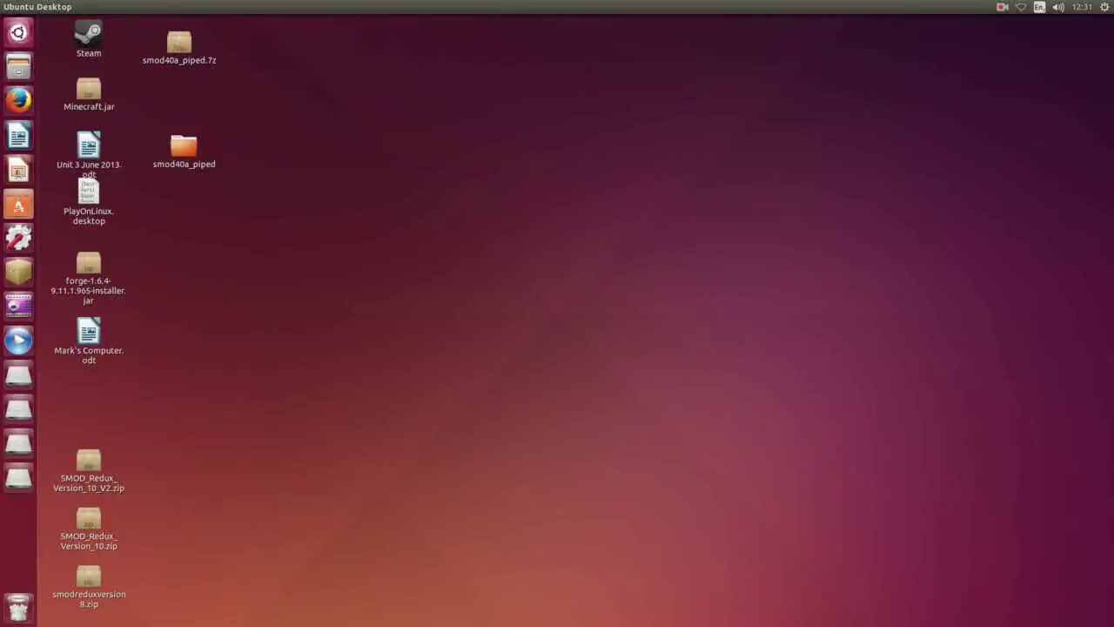
- Search Ubuntu Software Center for "playonlinux" and show the detailed information for PlayOnLinux
left_click(18, 204)
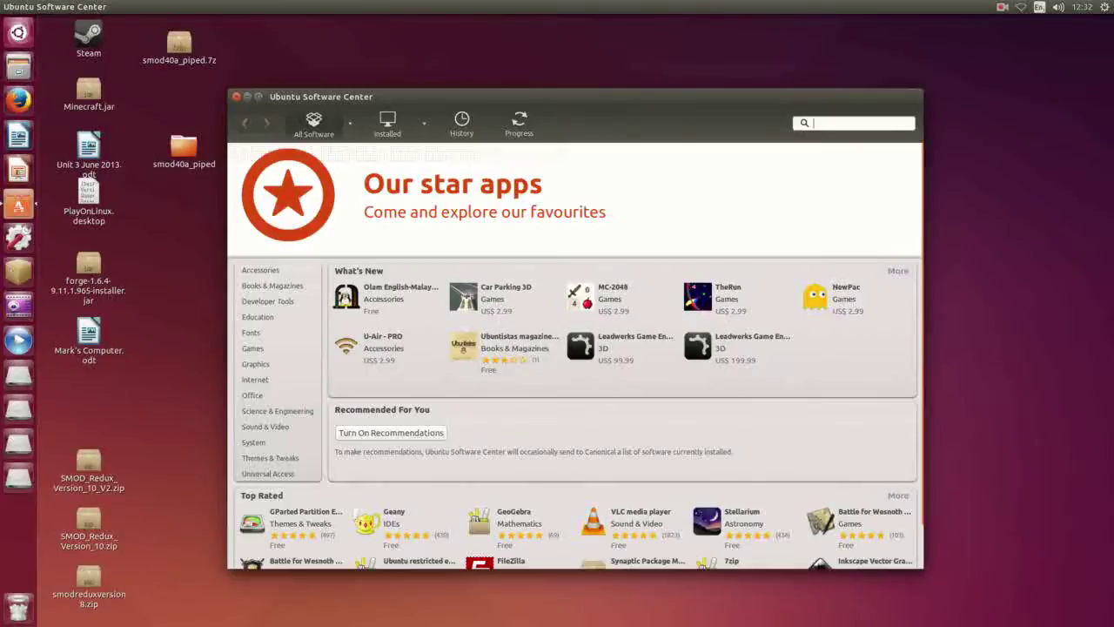
type("playonlinu")
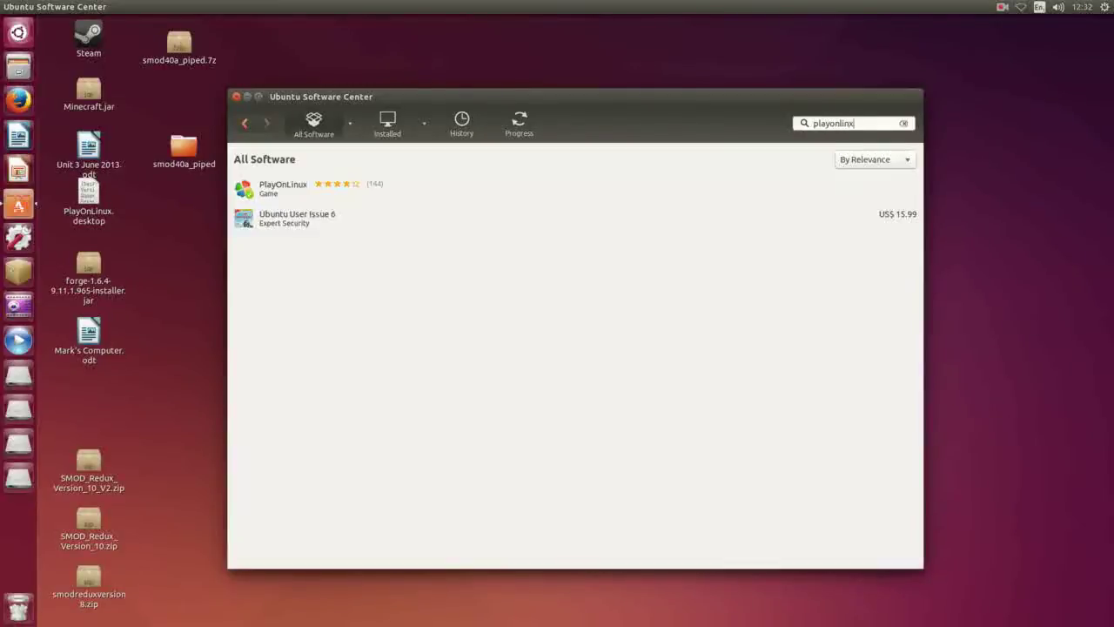
type("x")
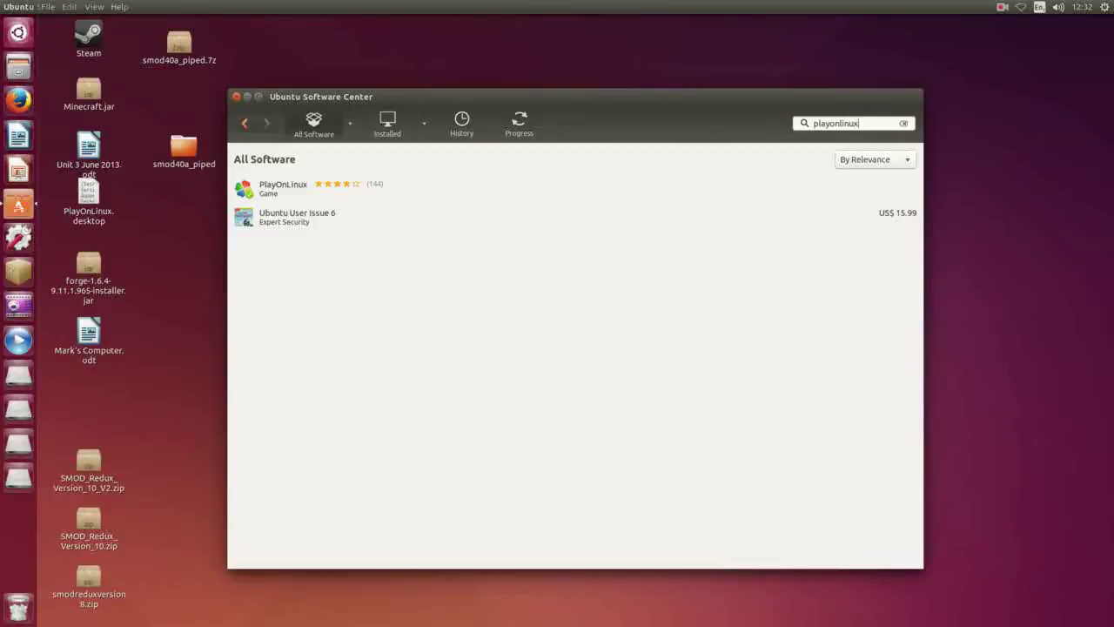
left_click(283, 188)
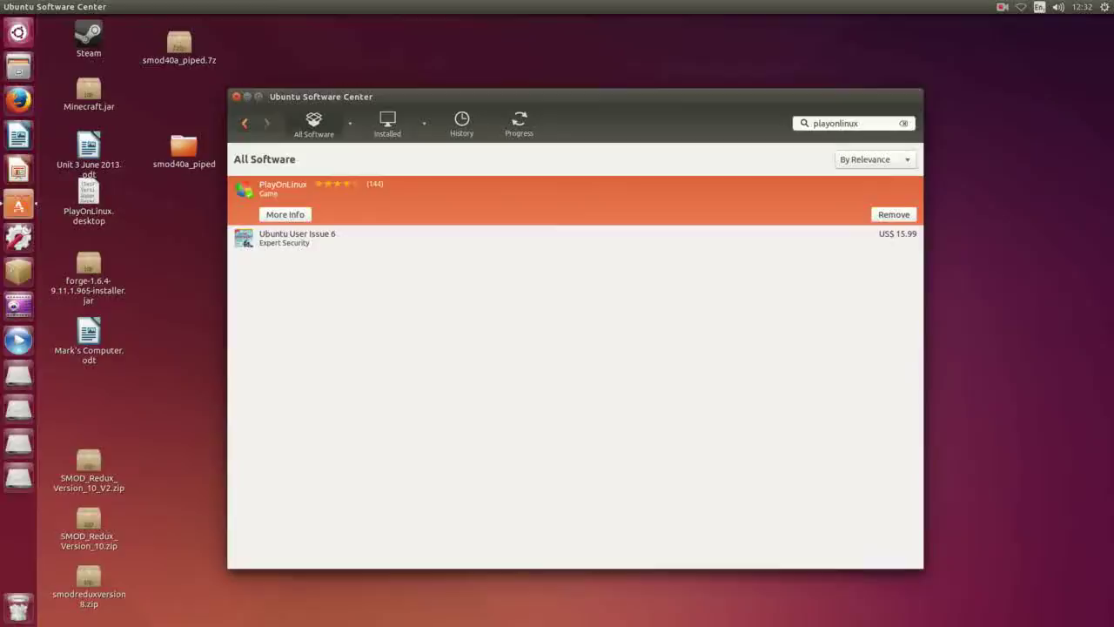
left_click(285, 214)
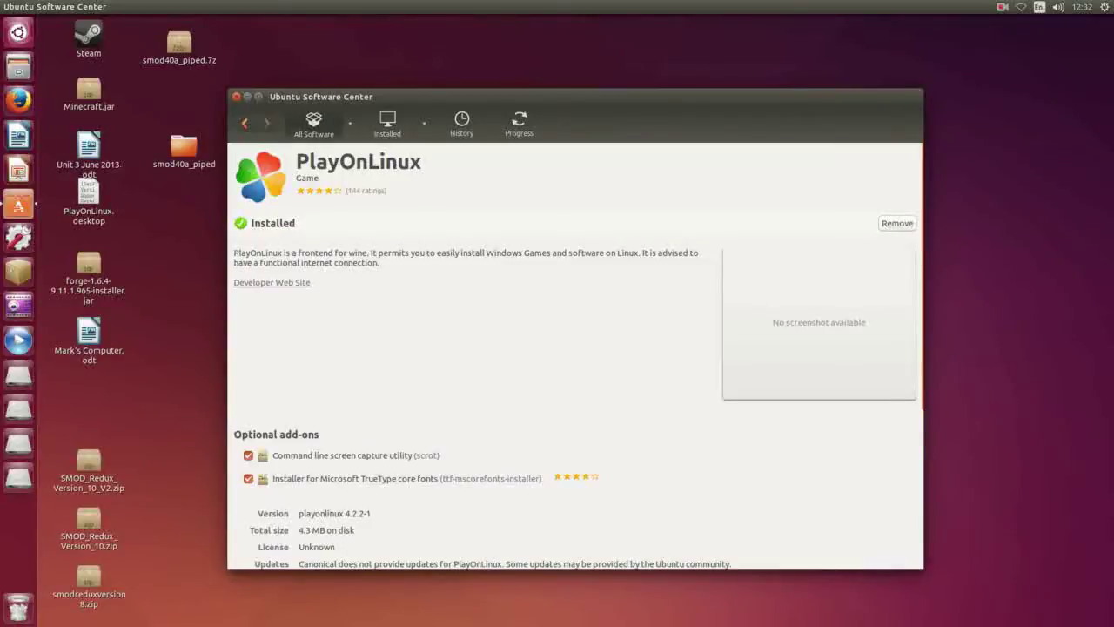
- Review the PlayOnLinux description and optional add-ons, and close Ubuntu Software Center
left_click_drag(574, 96, 655, 62)
scroll(656, 320, "down", 1)
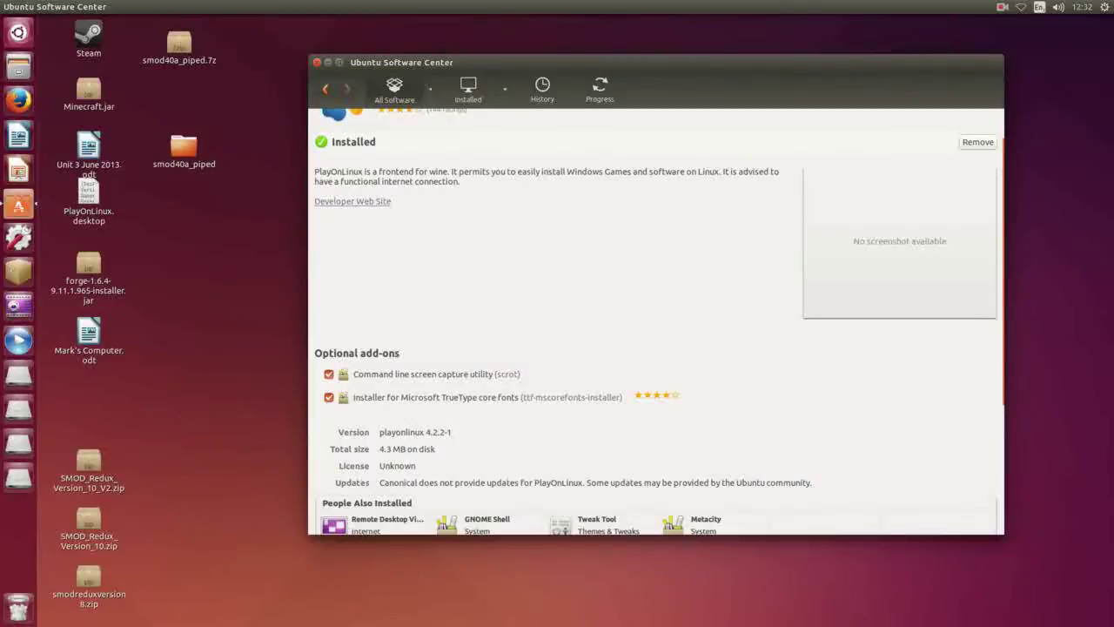
scroll(655, 322, "up", 2)
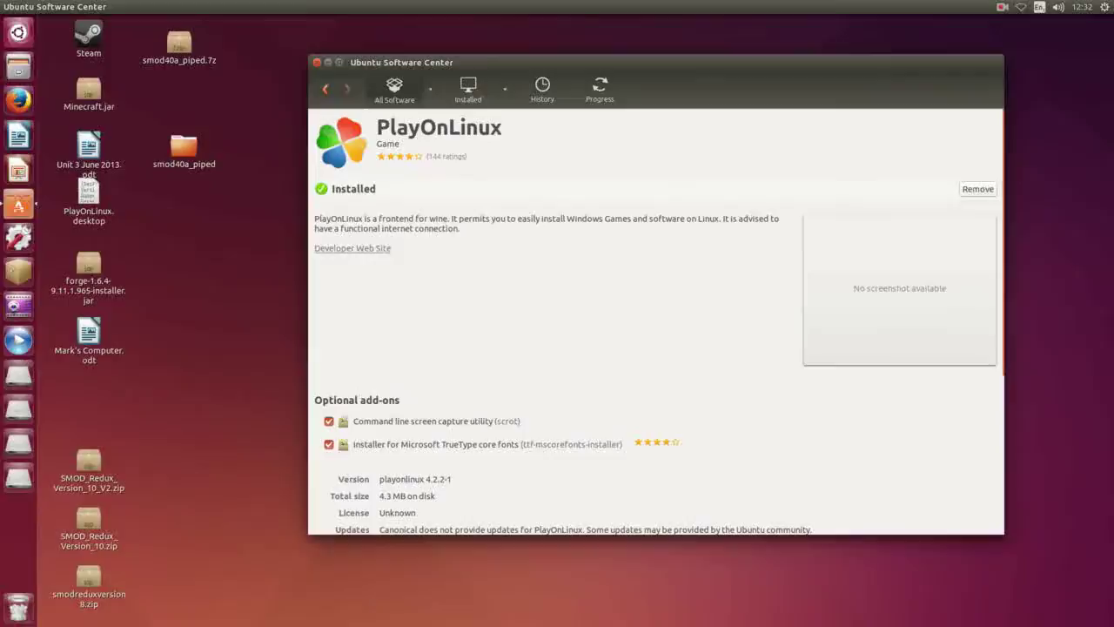
key("alt+F4")
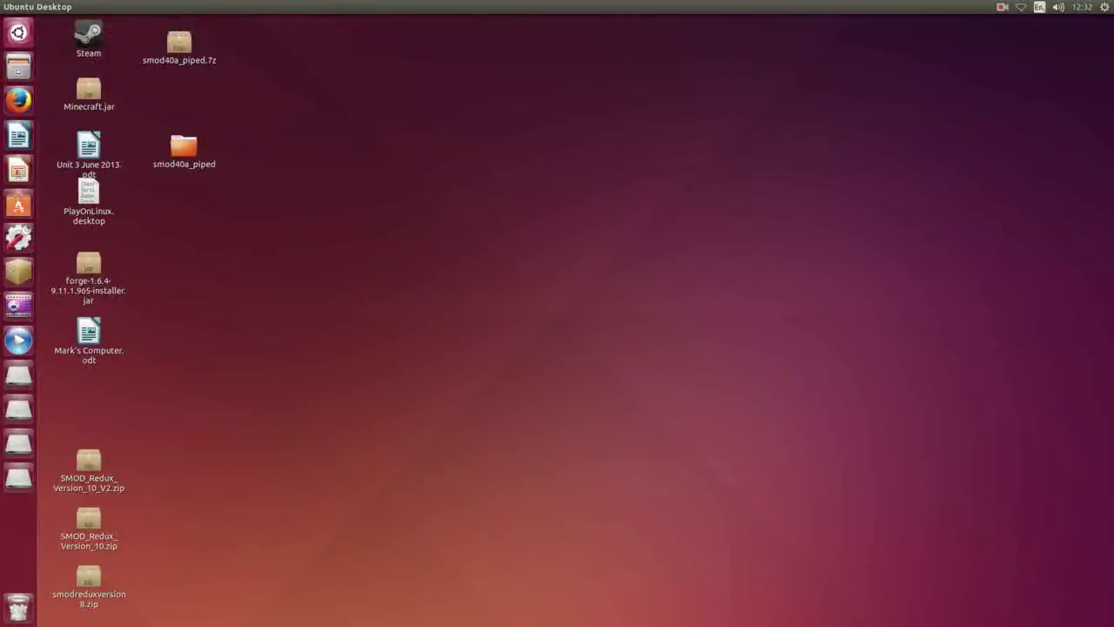
- Launch PlayOnLinux from the Dash and move its window toward the middle of the desktop
left_click(18, 32)
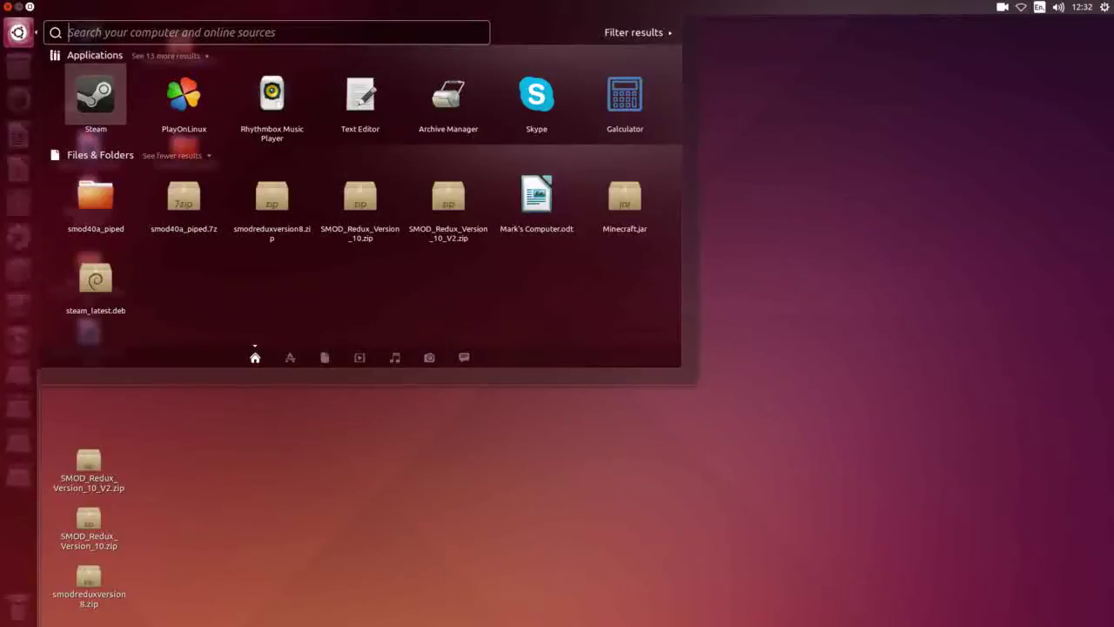
key("Return")
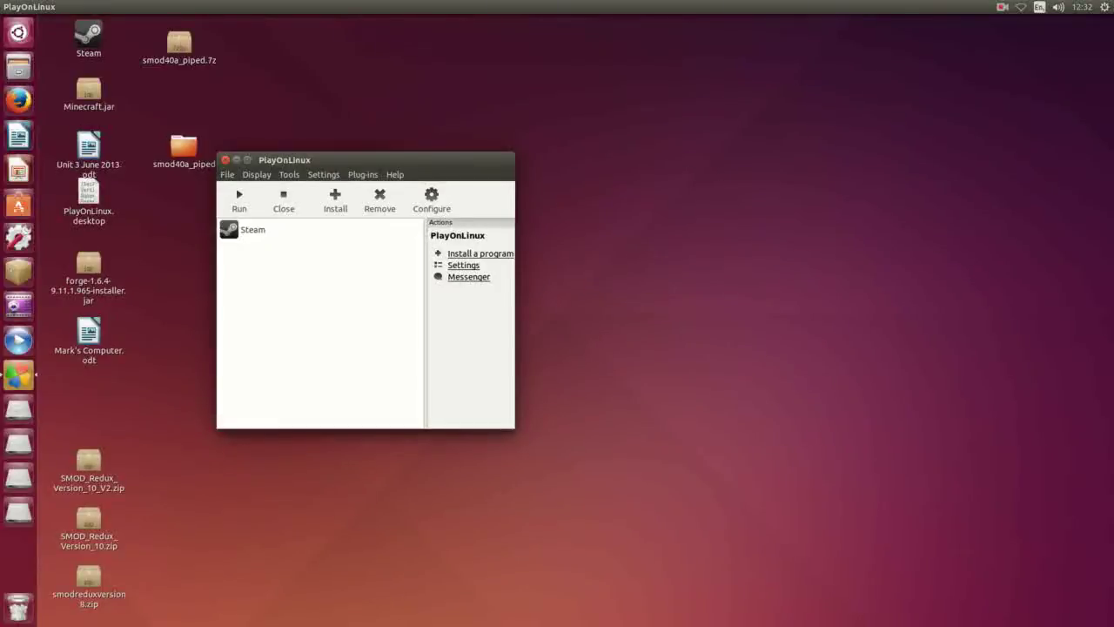
left_click_drag(366, 159, 628, 107)
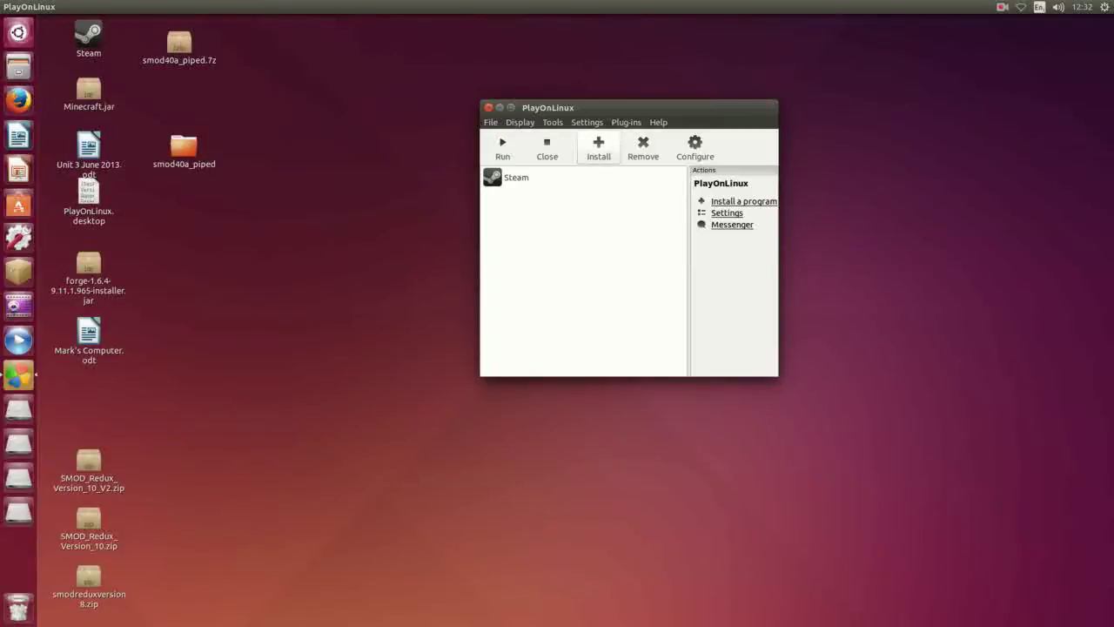
- Search PlayOnLinux's installable programs for "steam", view the Steam entry, and leave without installing it
left_click(598, 148)
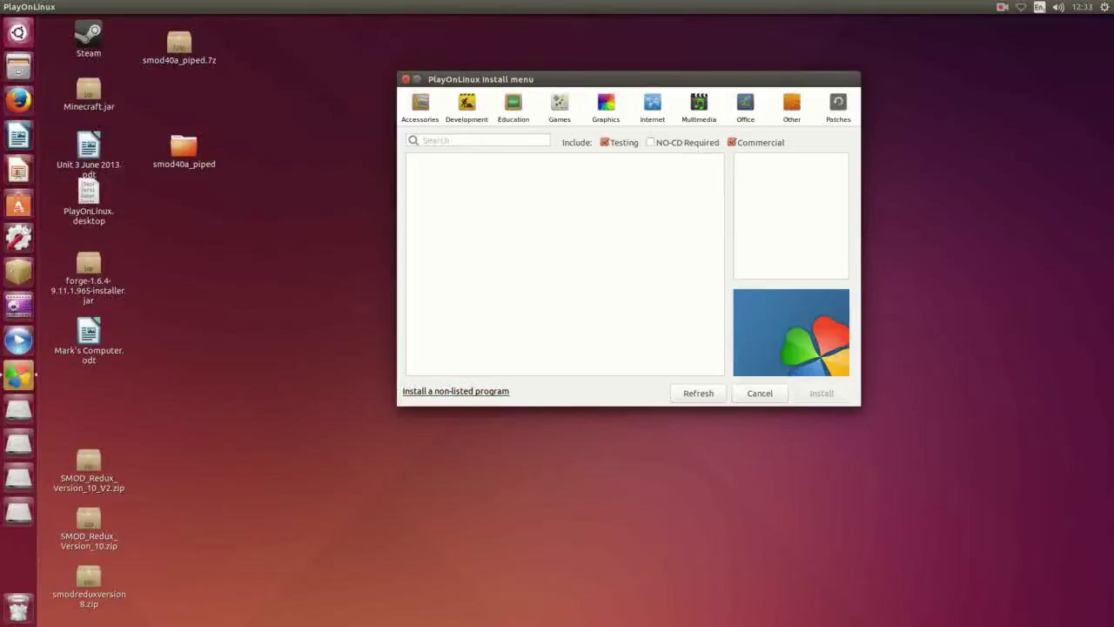
left_click(424, 140)
type("steam")
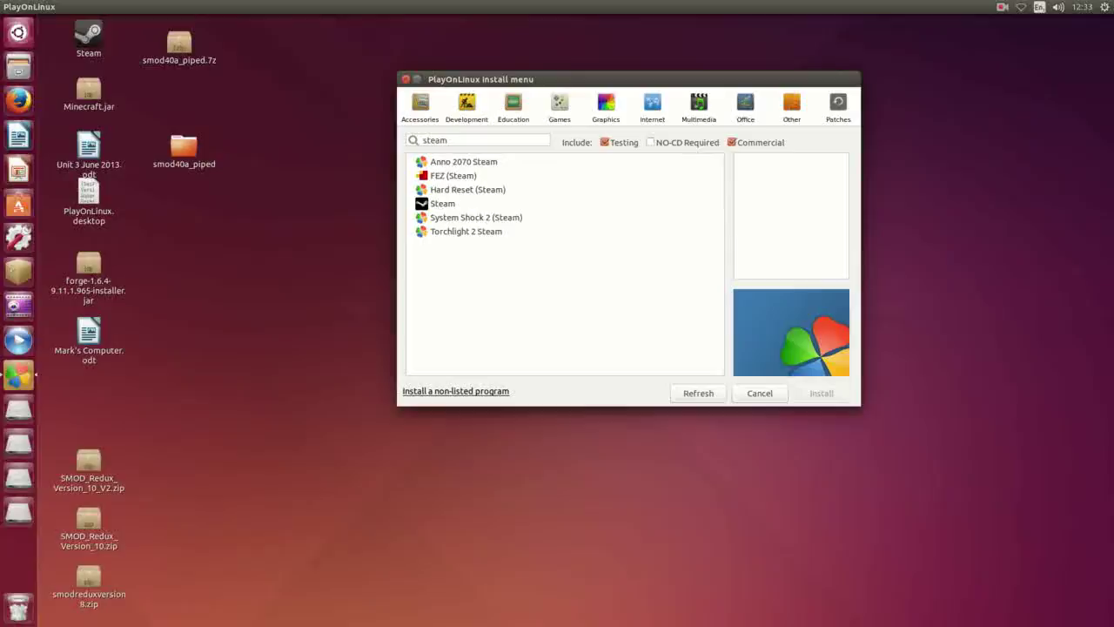
left_click(442, 203)
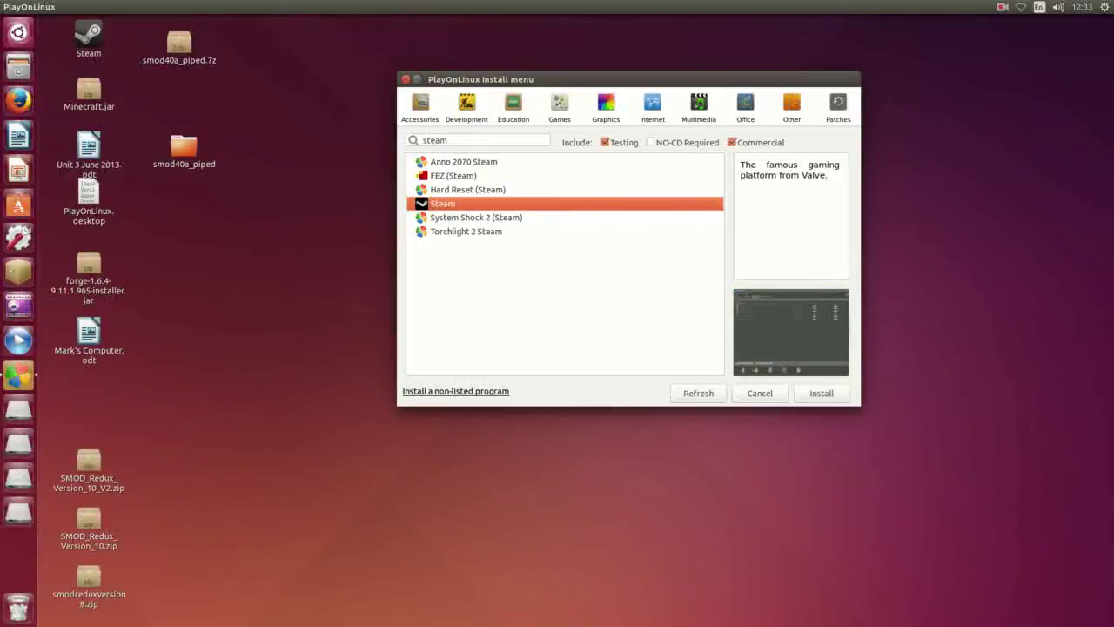
left_click(759, 392)
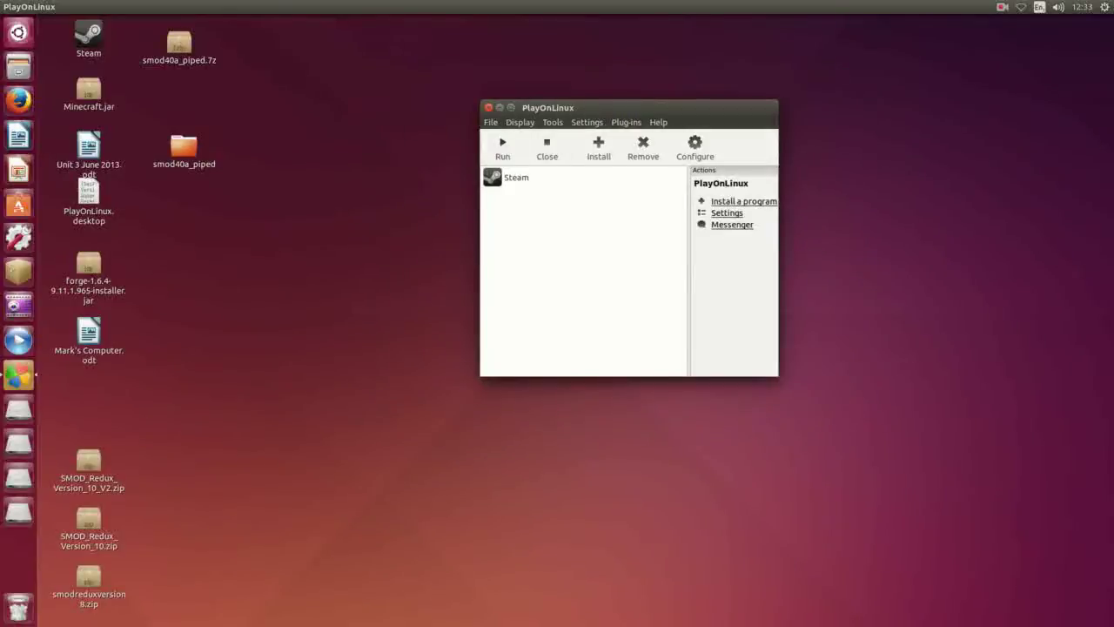
- Open the configuration of the installed Steam program and check which Wine versions it can use
left_click(516, 177)
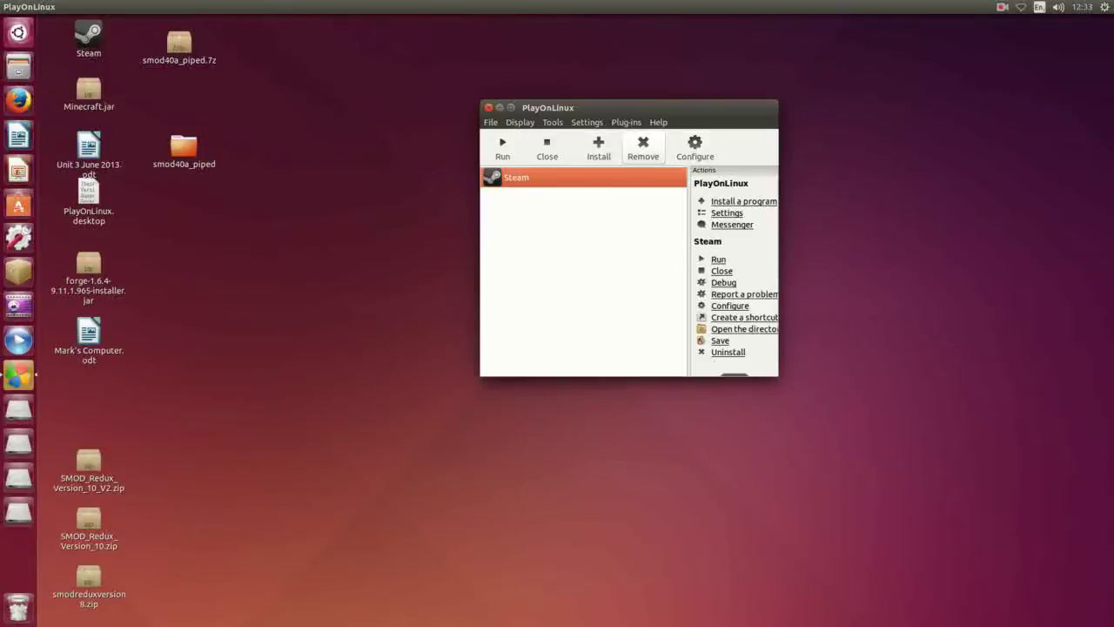
left_click(694, 148)
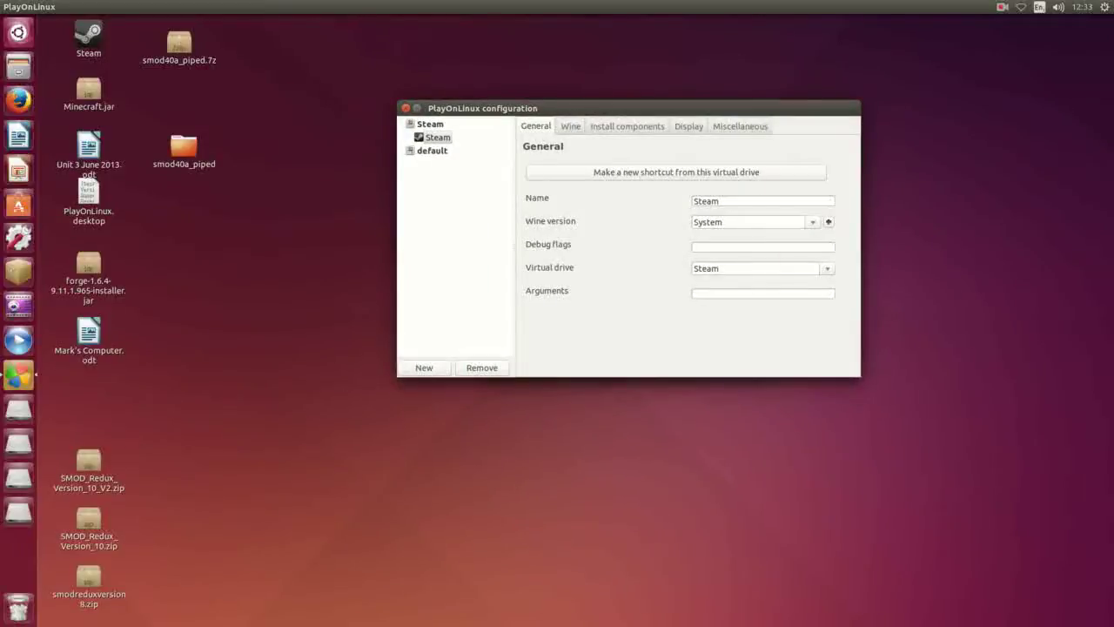
left_click(812, 222)
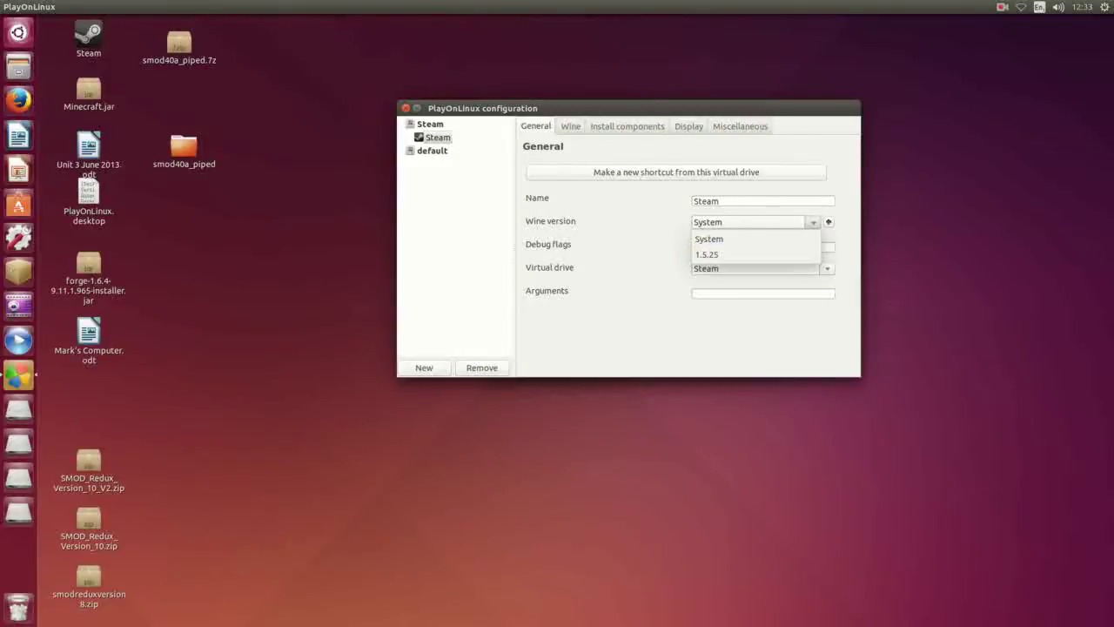
key("Escape")
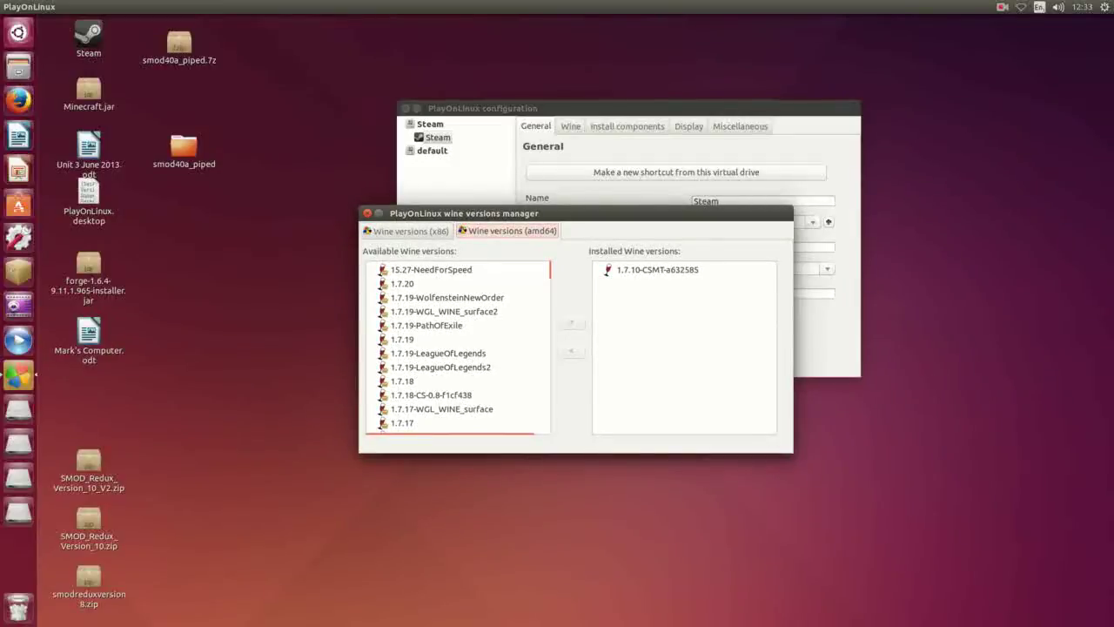
- Compare the x86 and amd64 version lists in the Wine versions manager
left_click(406, 230)
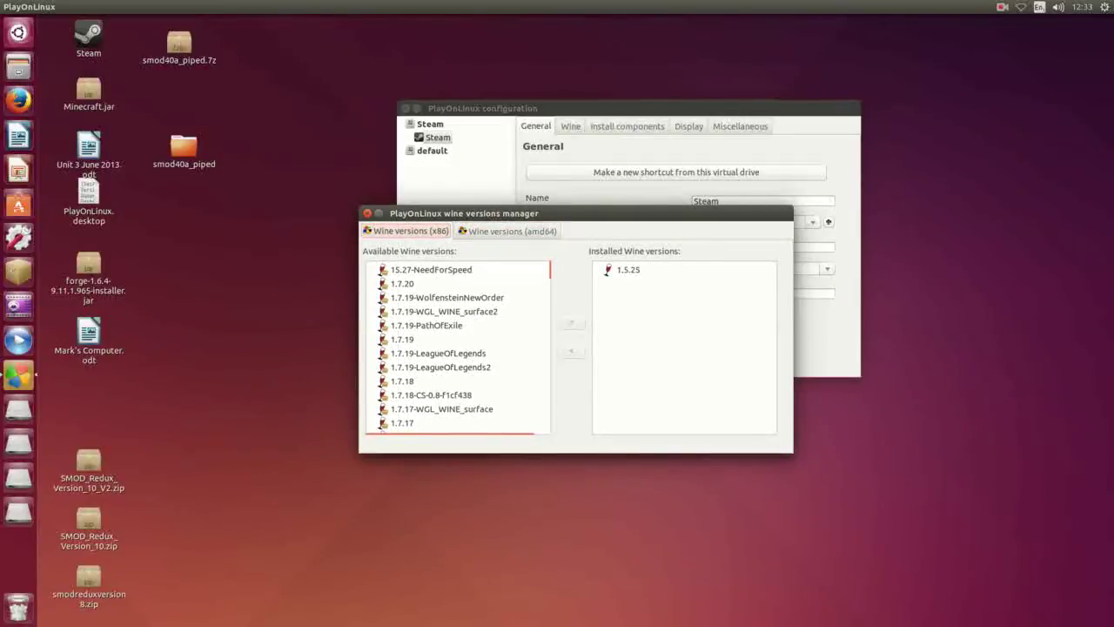
key("Right")
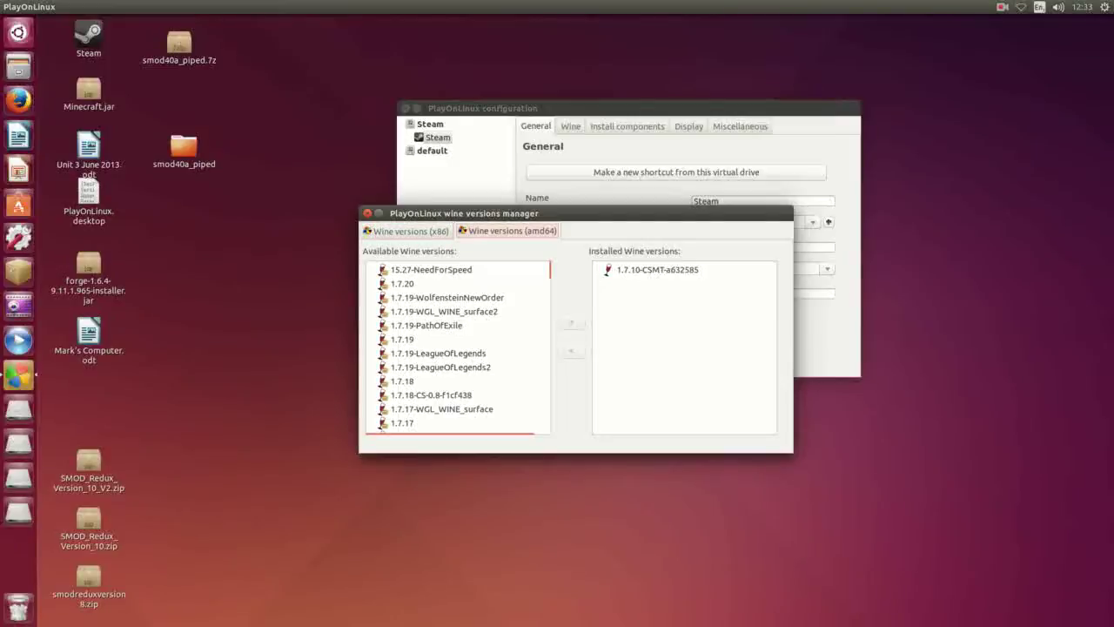
- Check the installed x86 and amd64 Wine versions, browse the available amd64 ones, and close the versions manager and Steam's configuration
key("Left")
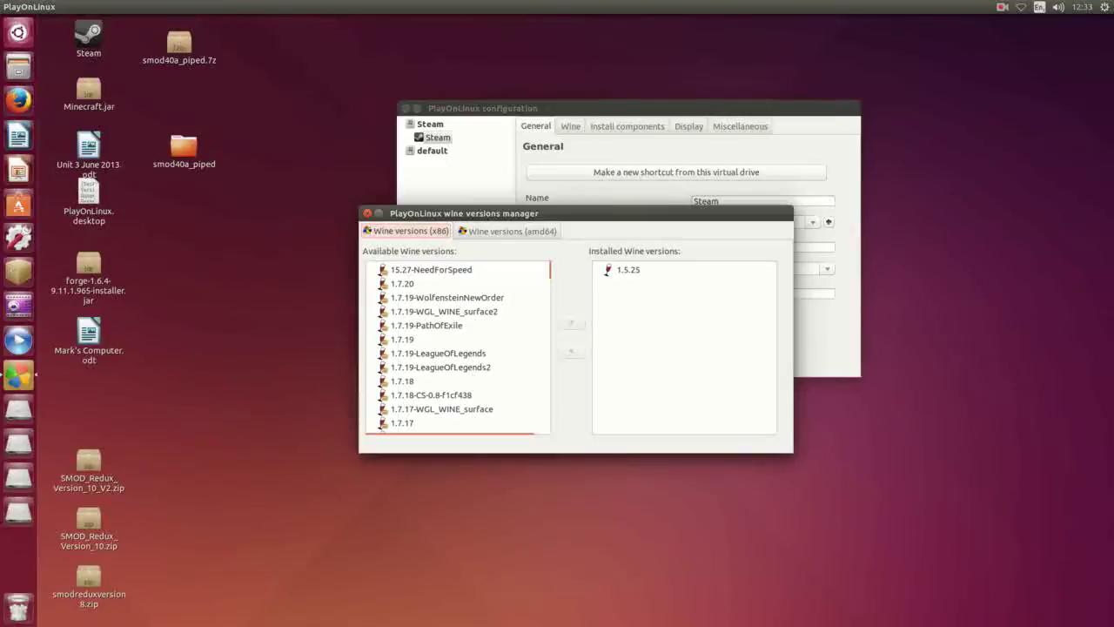
left_click(512, 231)
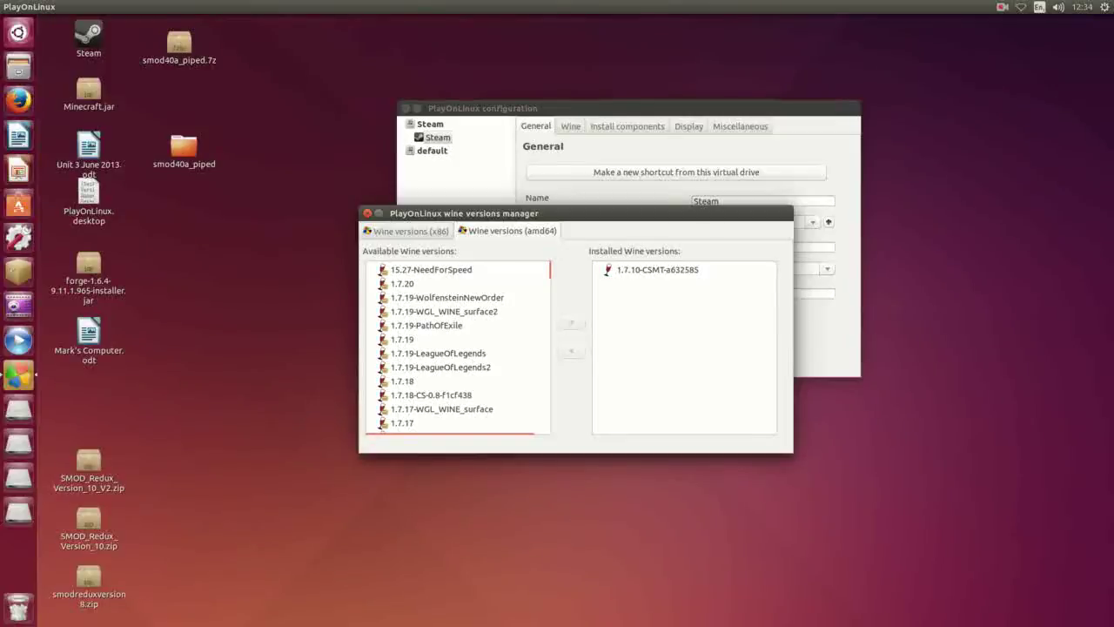
left_click(657, 269)
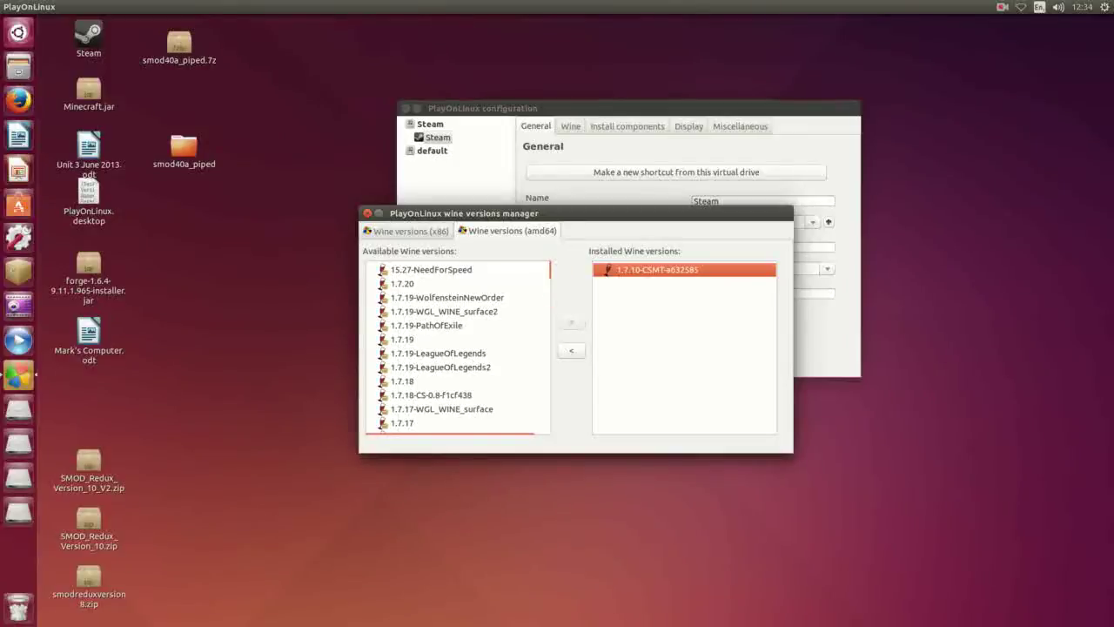
scroll(457, 348, "down", 8)
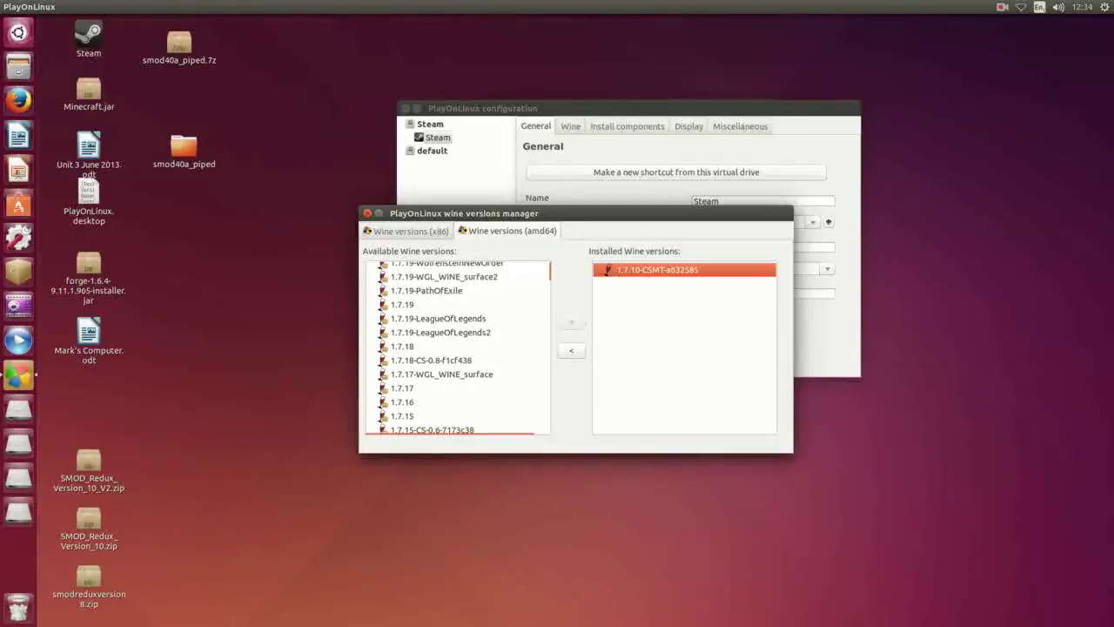
scroll(457, 348, "up", 8)
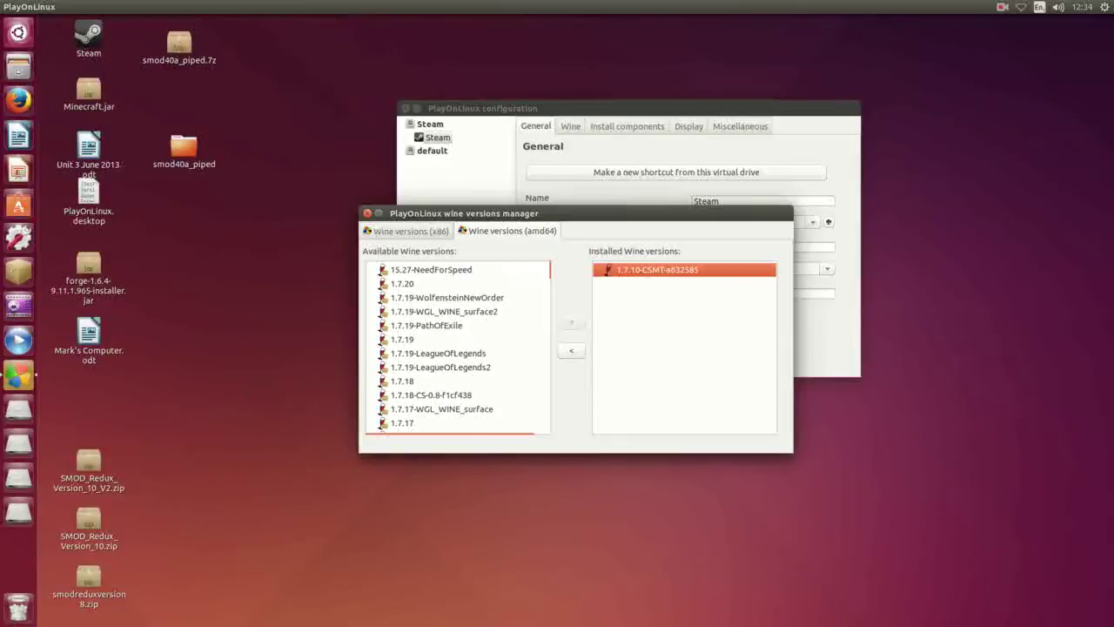
key("alt+F4")
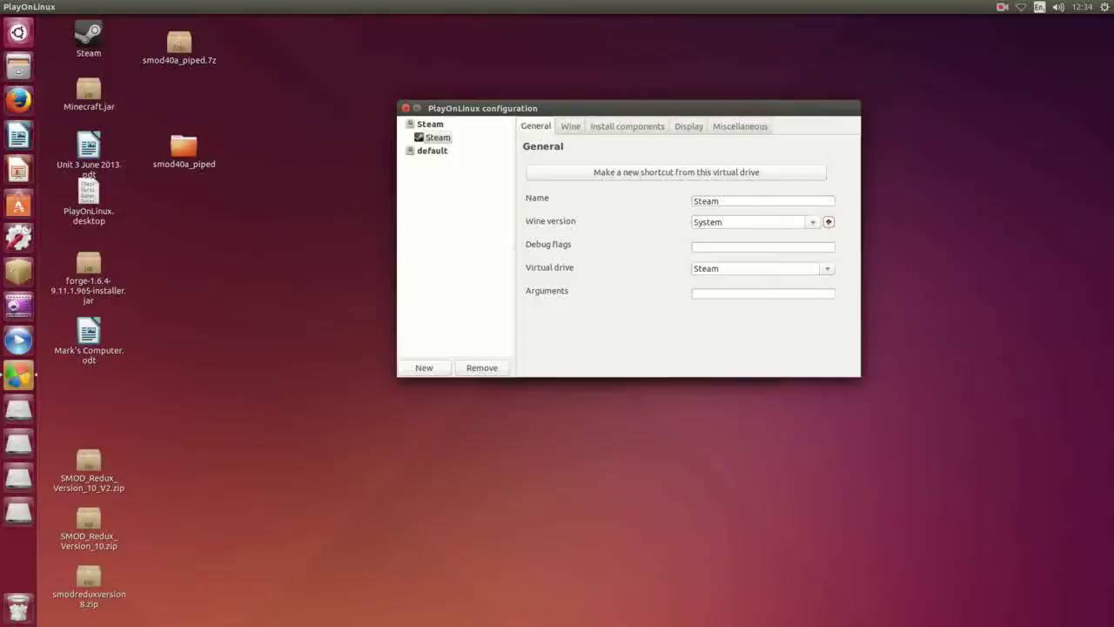
left_click(406, 108)
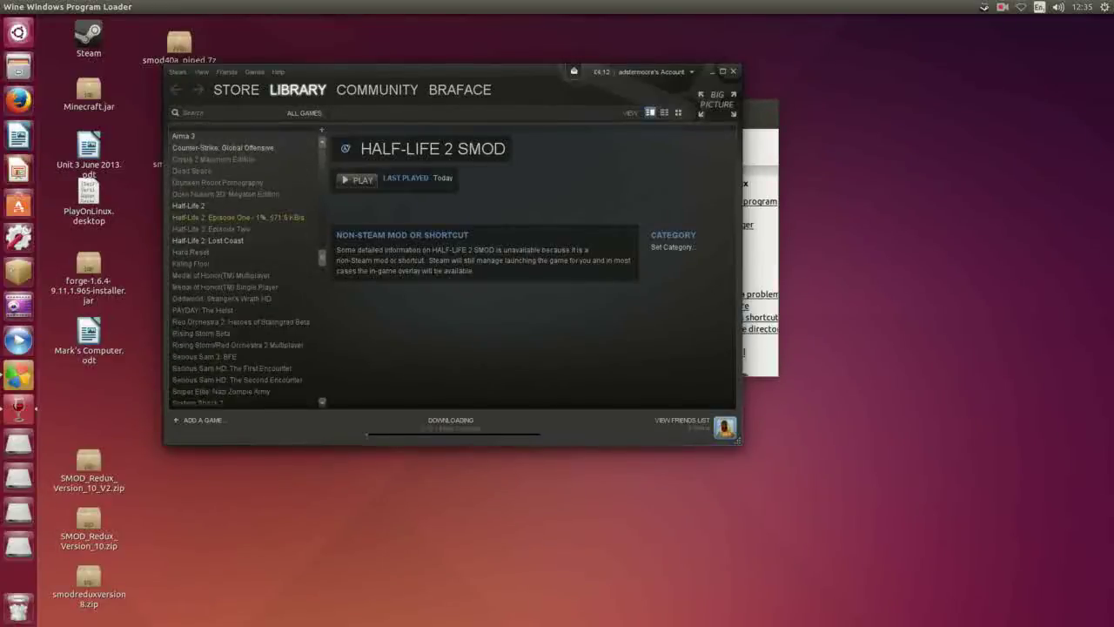
- Show all games in the Steam library and browse the list up to the Driving category
left_click(303, 113)
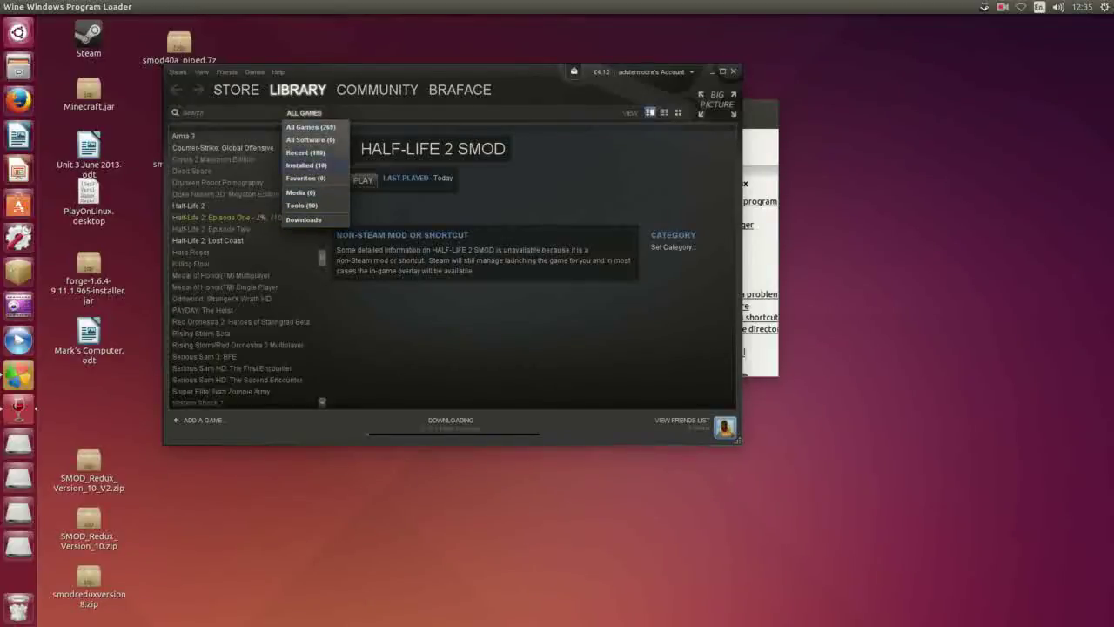
left_click(310, 127)
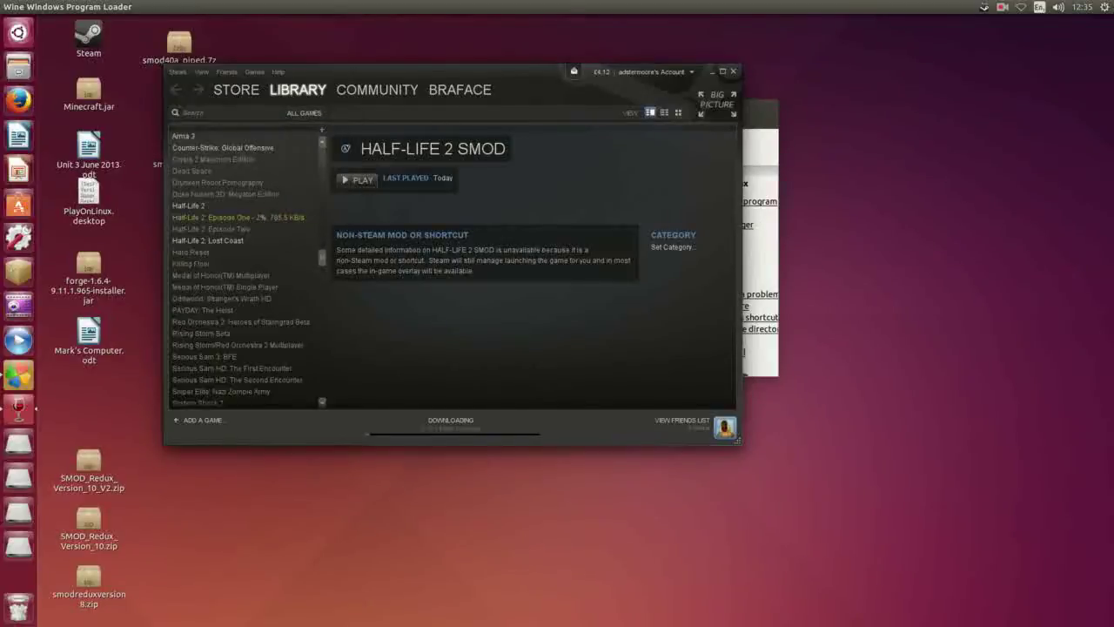
scroll(244, 265, "up", 4)
scroll(247, 267, "up", 10)
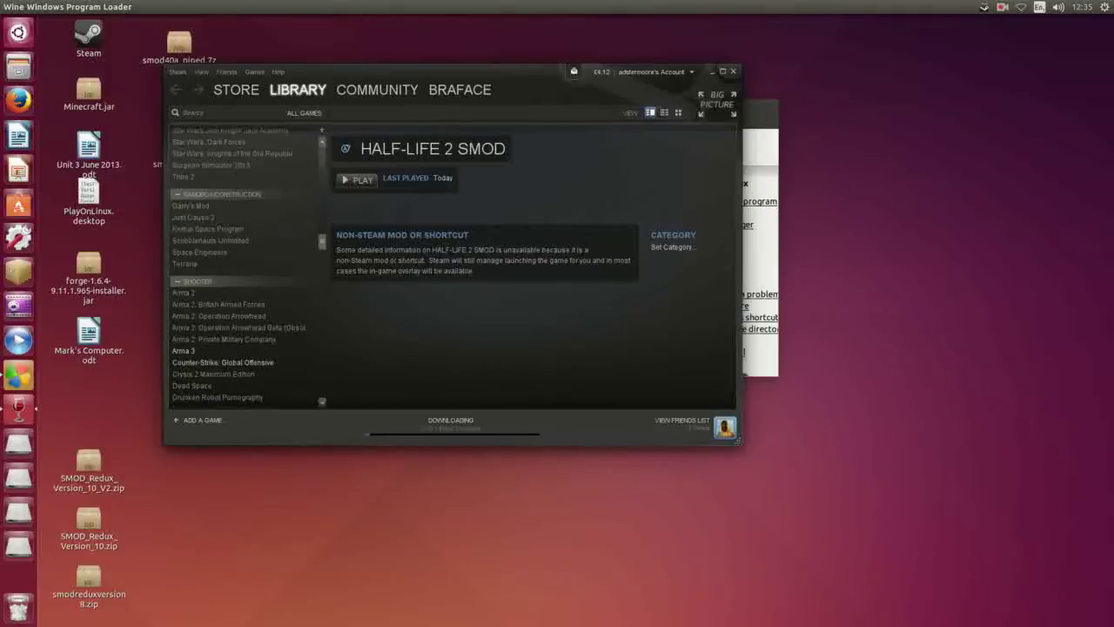
scroll(247, 267, "up", 8)
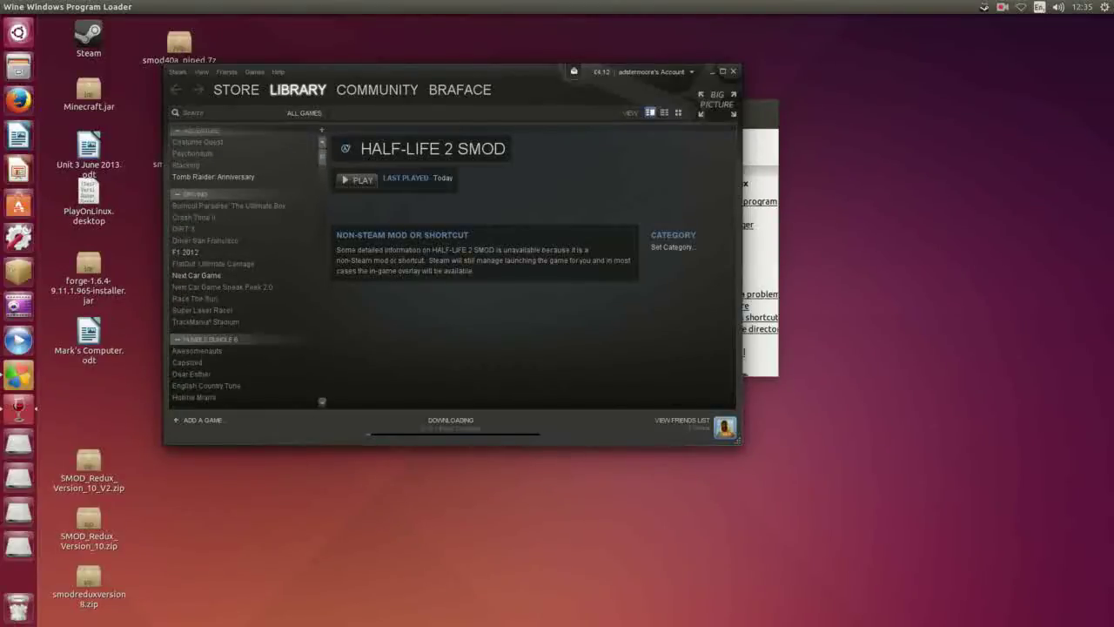
scroll(248, 267, "down", 4)
scroll(247, 267, "up", 4)
- View the library pages of Next Car Game and Tomb Raider: Anniversary
left_click(248, 275)
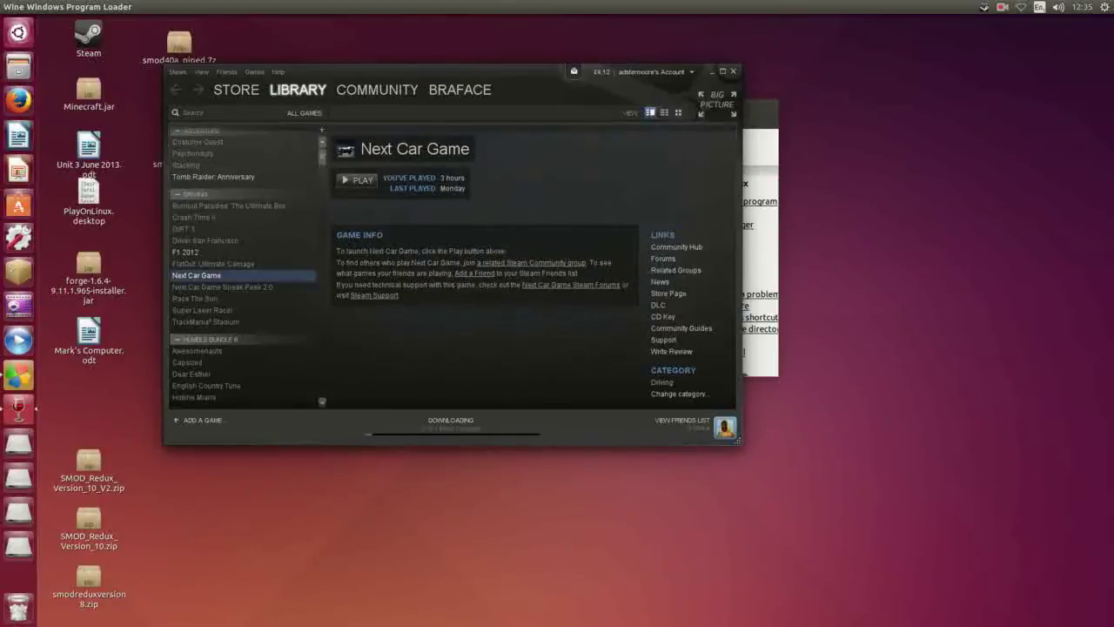
scroll(247, 275, "down", 2)
scroll(247, 275, "up", 2)
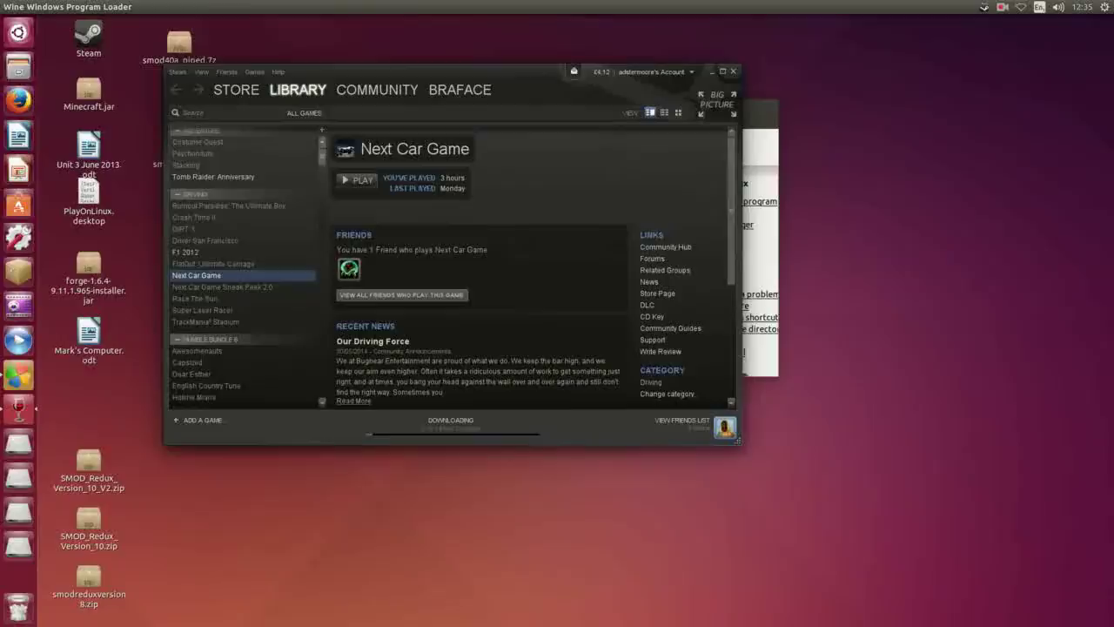
left_click(228, 177)
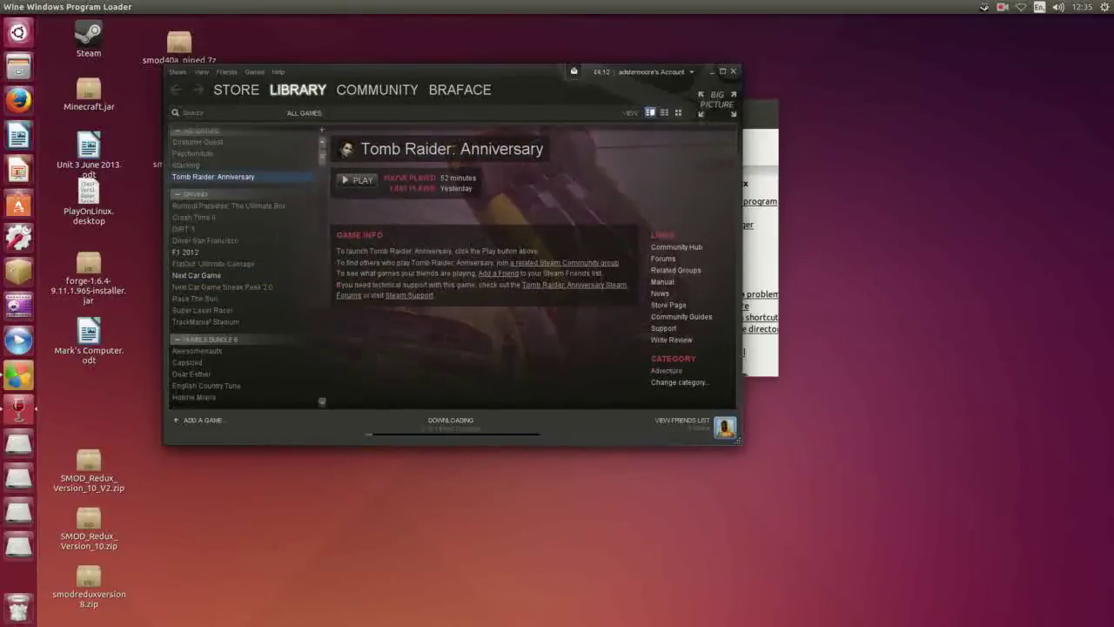
- View the library pages of Arma 3, Counter-Strike: Global Offensive and Half-Life 2 in the Shooter category
scroll(244, 261, "down", 15)
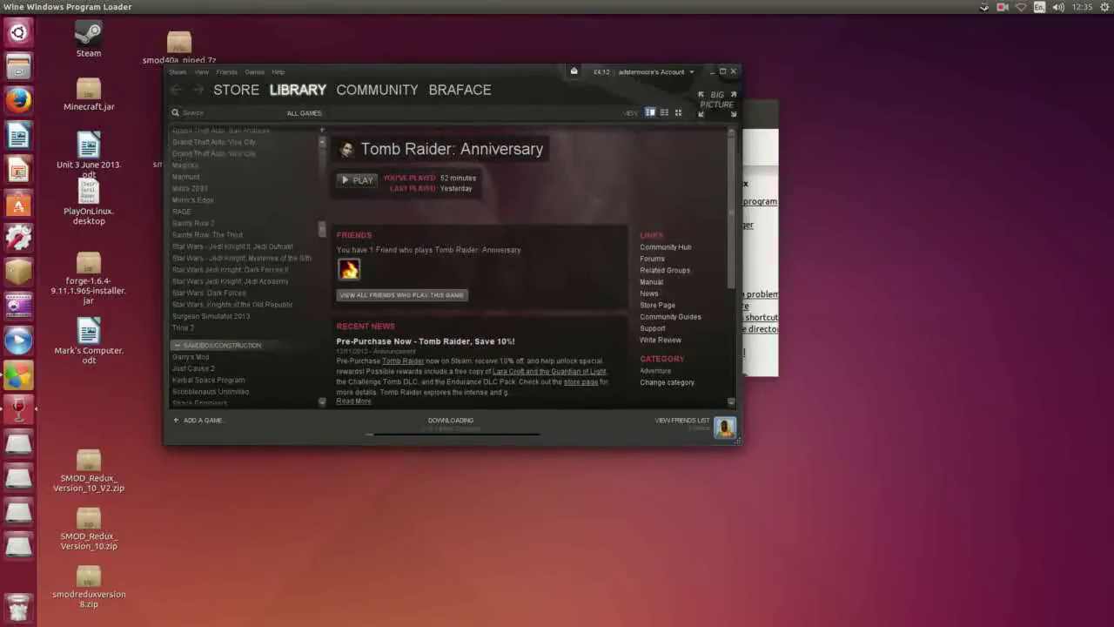
scroll(243, 261, "up", 10)
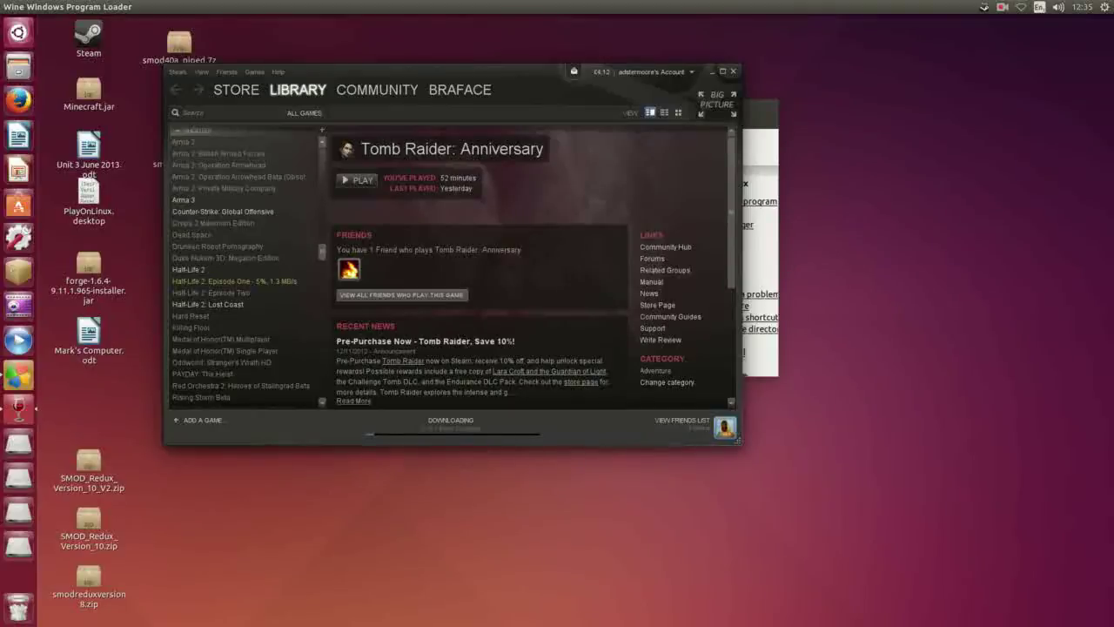
left_click(228, 200)
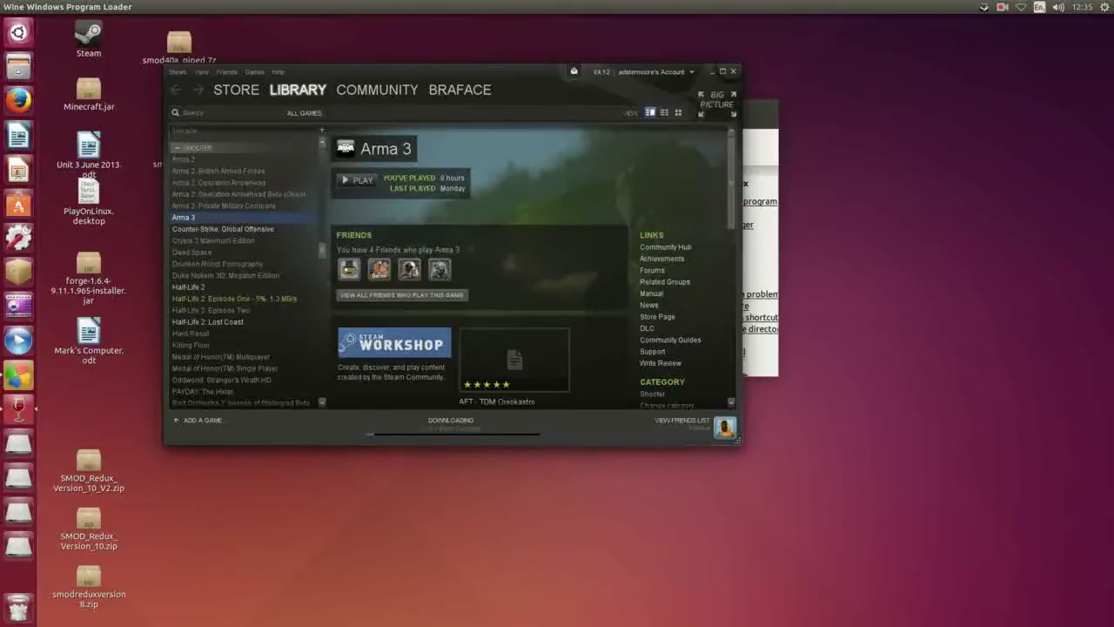
left_click(228, 228)
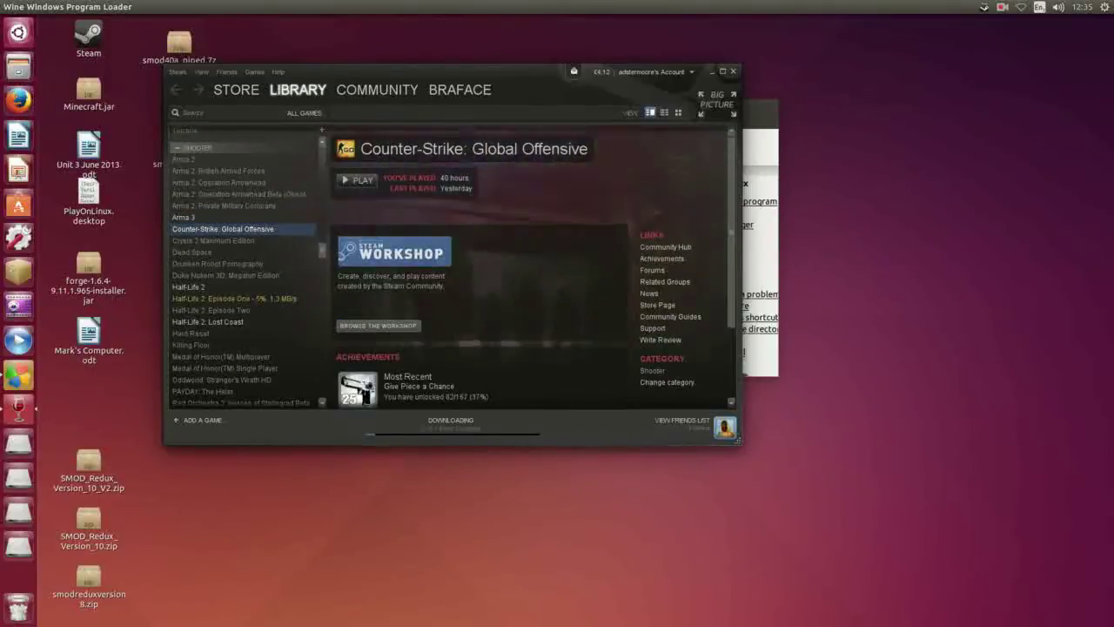
scroll(228, 229, "down", 3)
scroll(244, 266, "down", 1)
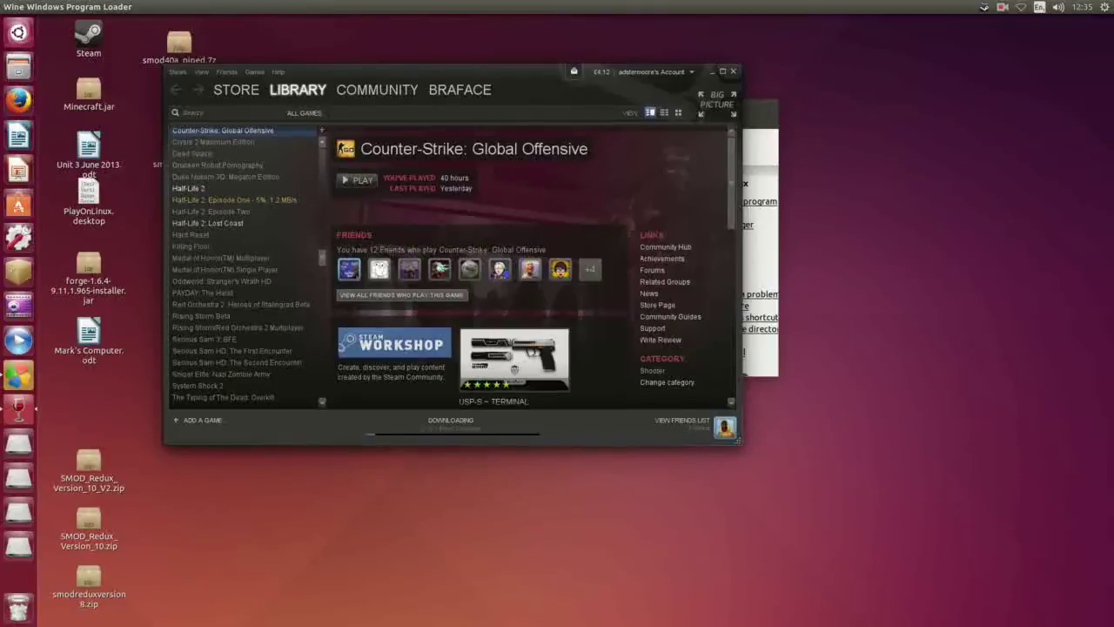
left_click(228, 188)
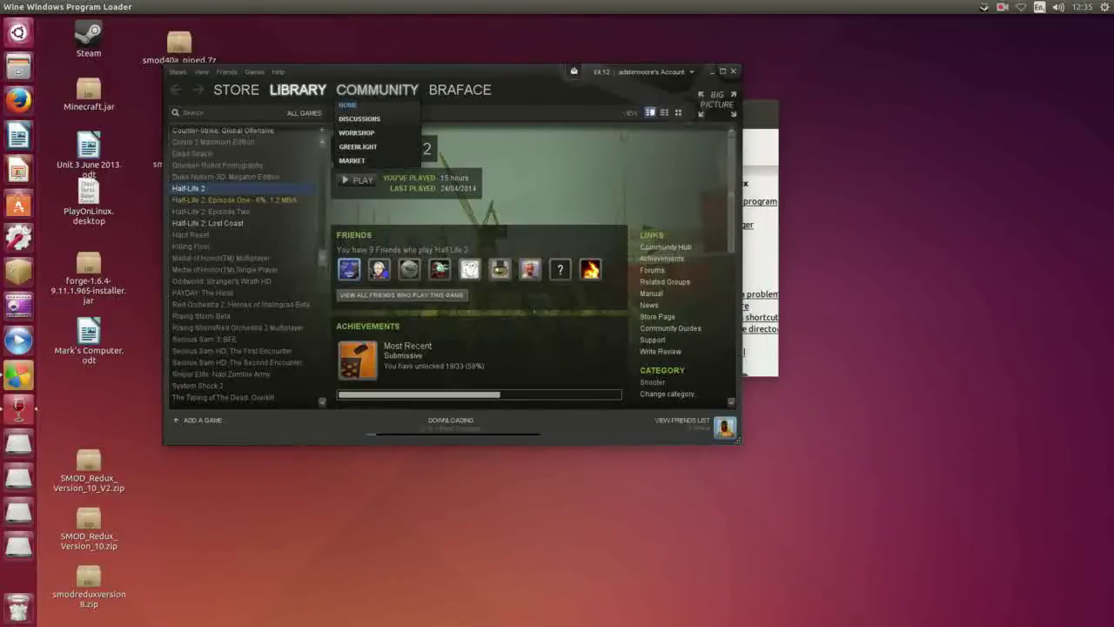
- Move the Steam window toward the middle of the desktop and view the library page of Half-Life 2: Lost Coast
left_click_drag(450, 71, 670, 170)
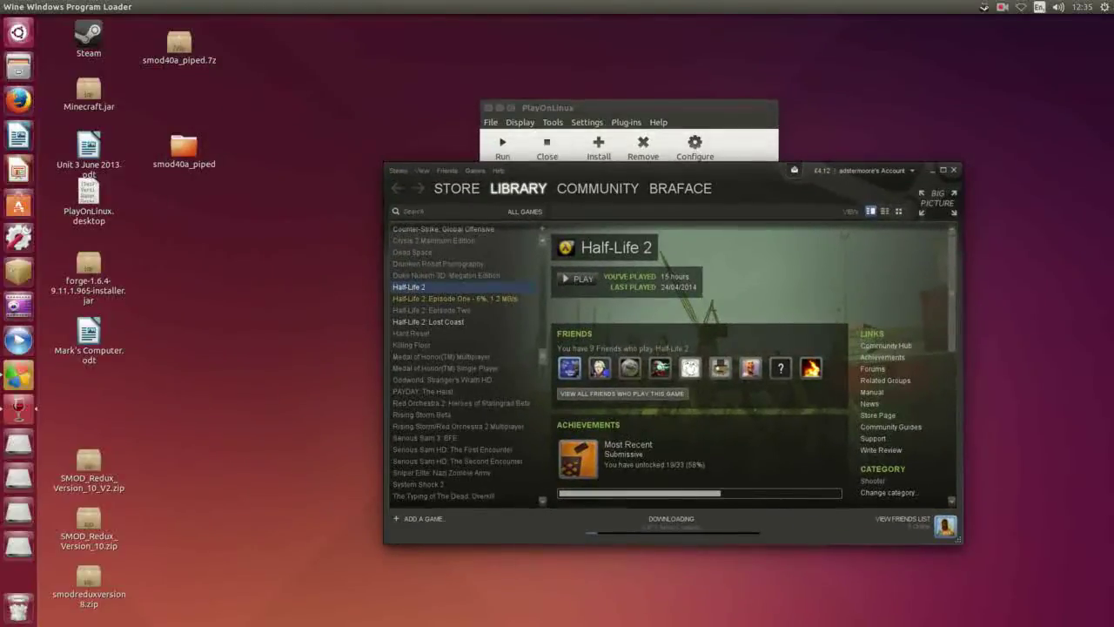
scroll(463, 362, "up", 3)
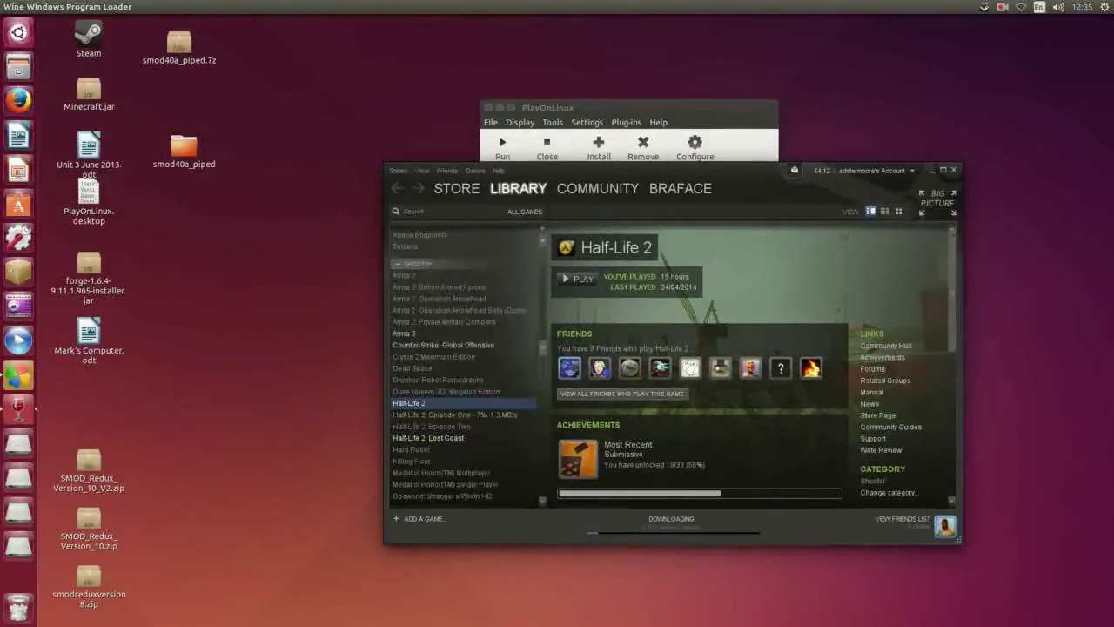
scroll(463, 366, "down", 1)
scroll(463, 366, "down", 1)
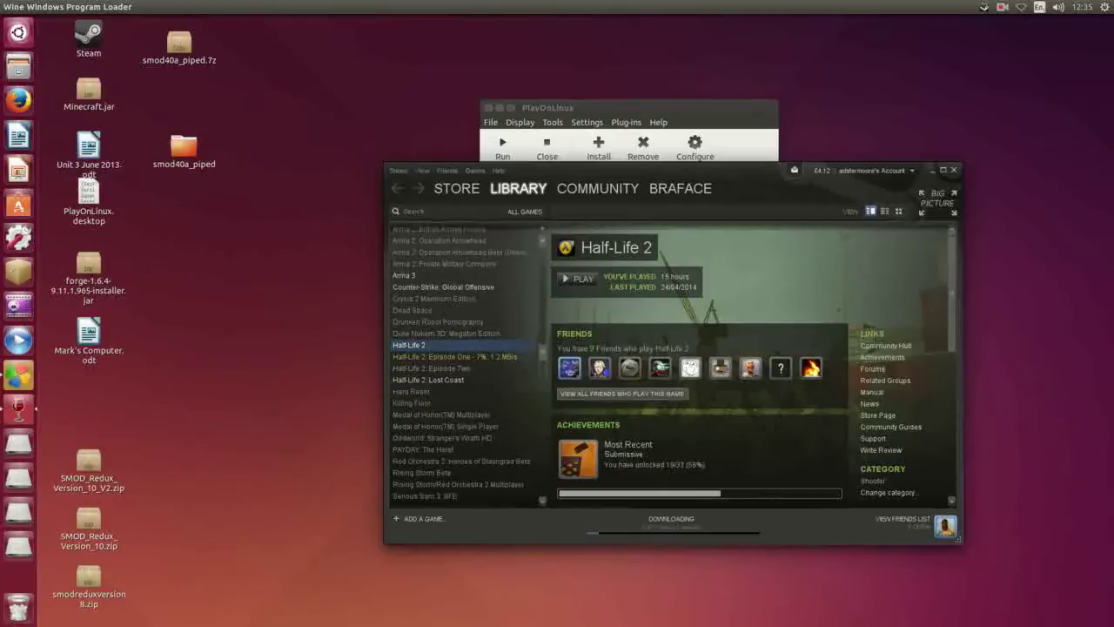
left_click(428, 380)
scroll(463, 366, "up", 3)
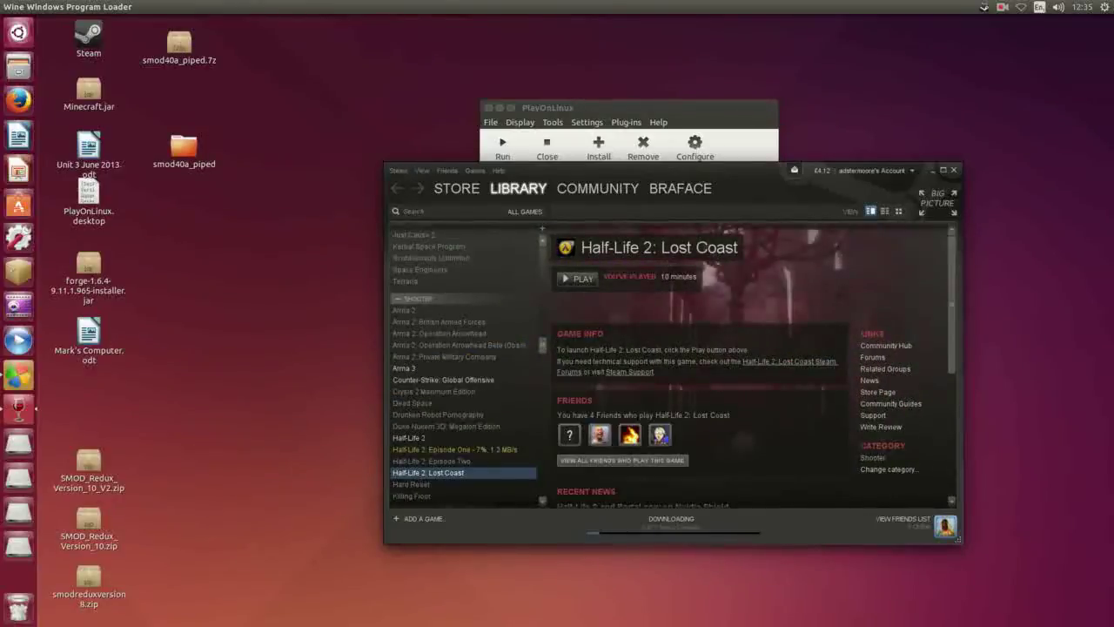
- View the library page of Half-Life 2: Deathmatch in the PvP category
scroll(463, 365, "up", 6)
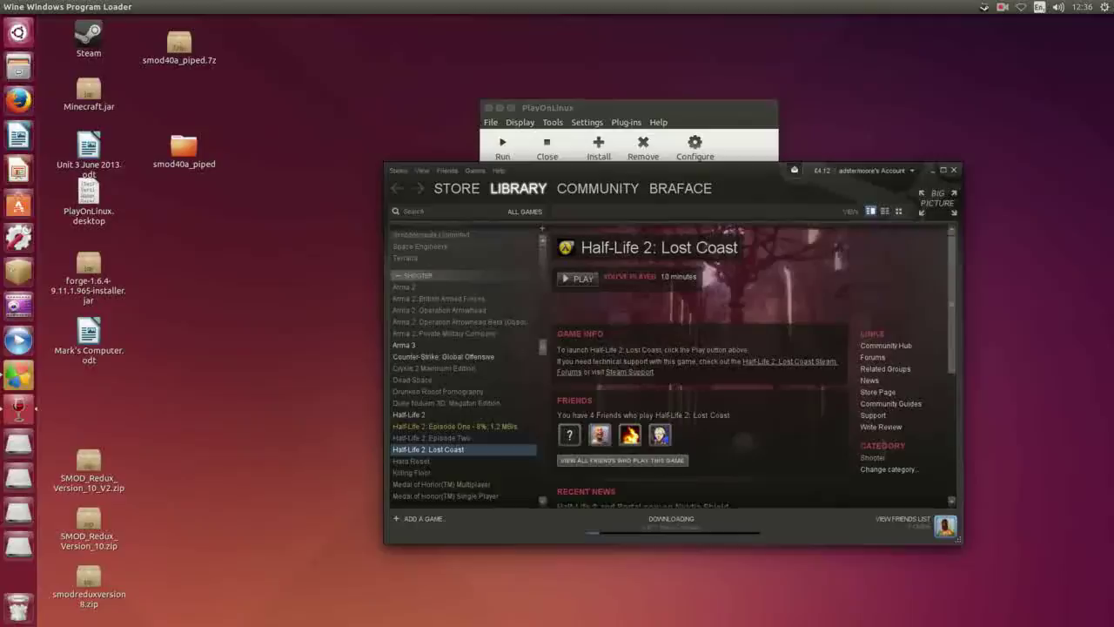
scroll(463, 366, "up", 8)
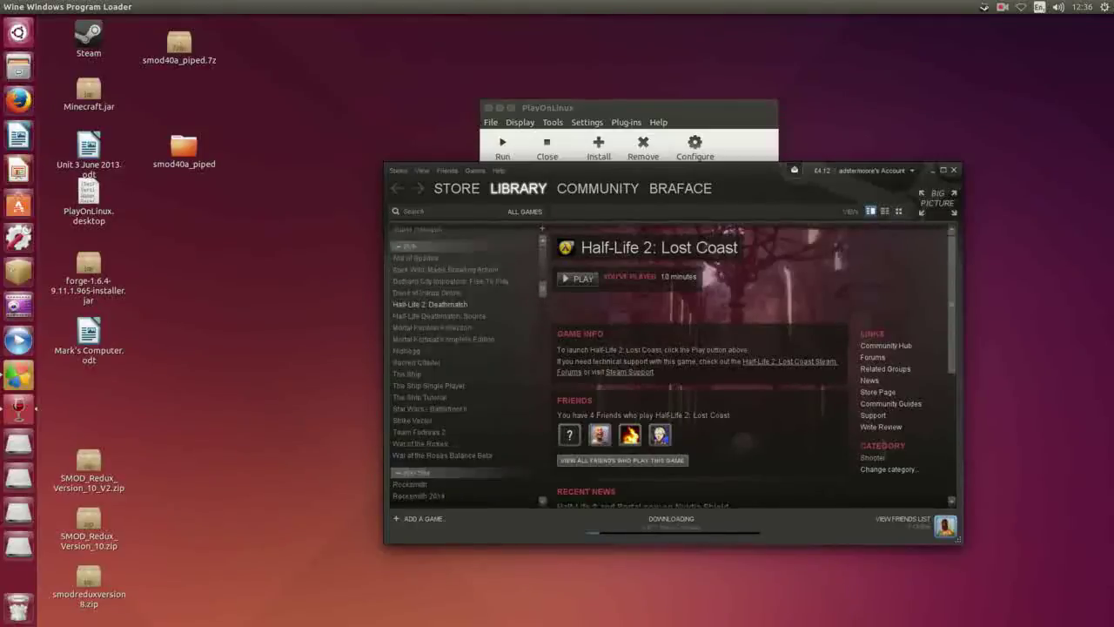
left_click(430, 373)
scroll(463, 365, "down", 1)
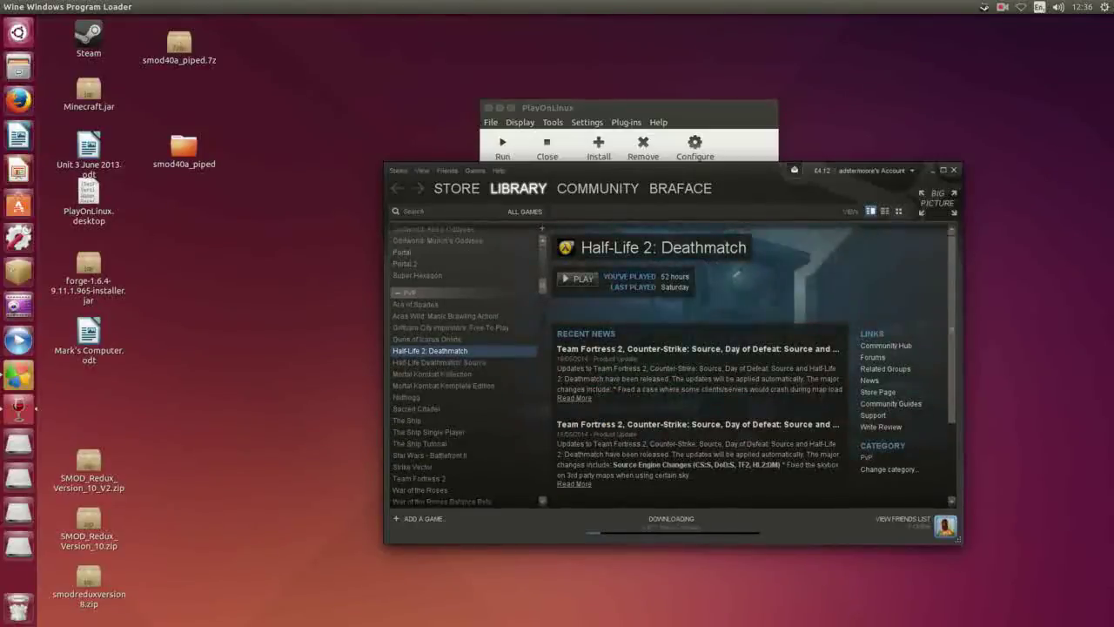
- Find Source SDK Base 2006 among the library's tools, and return to the list of all games
mouse_move(518, 188)
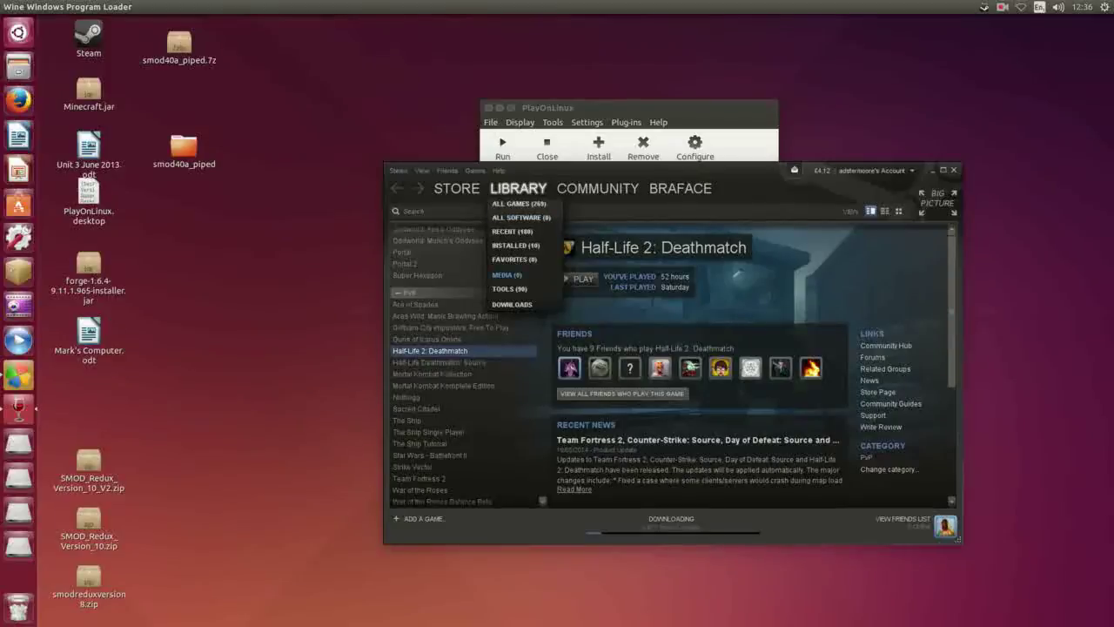
left_click(510, 288)
scroll(662, 365, "down", 15)
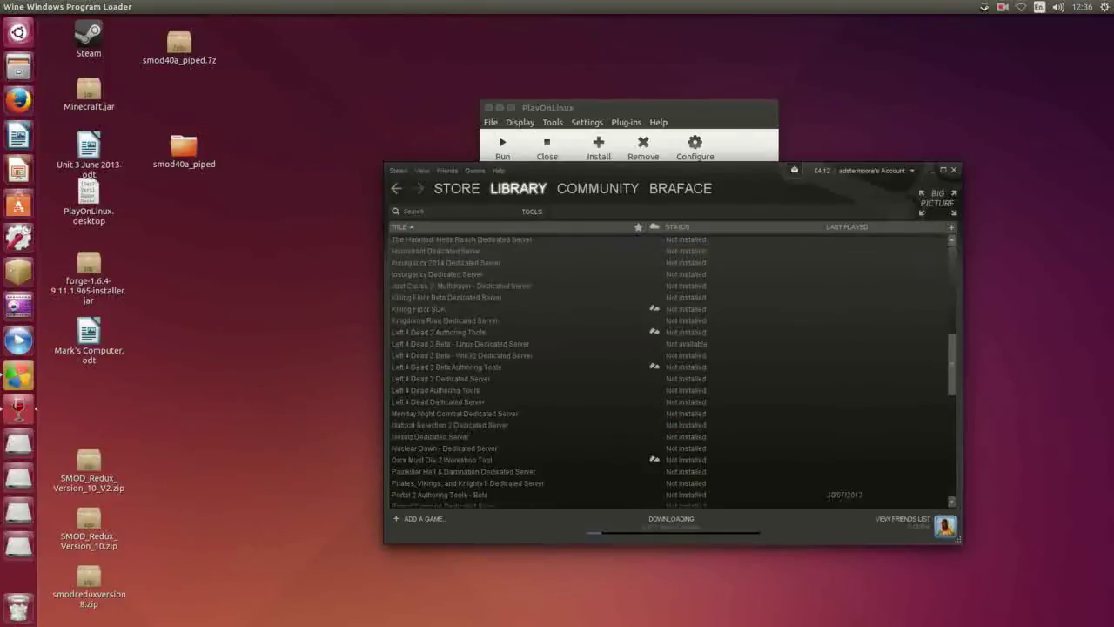
scroll(670, 372, "down", 15)
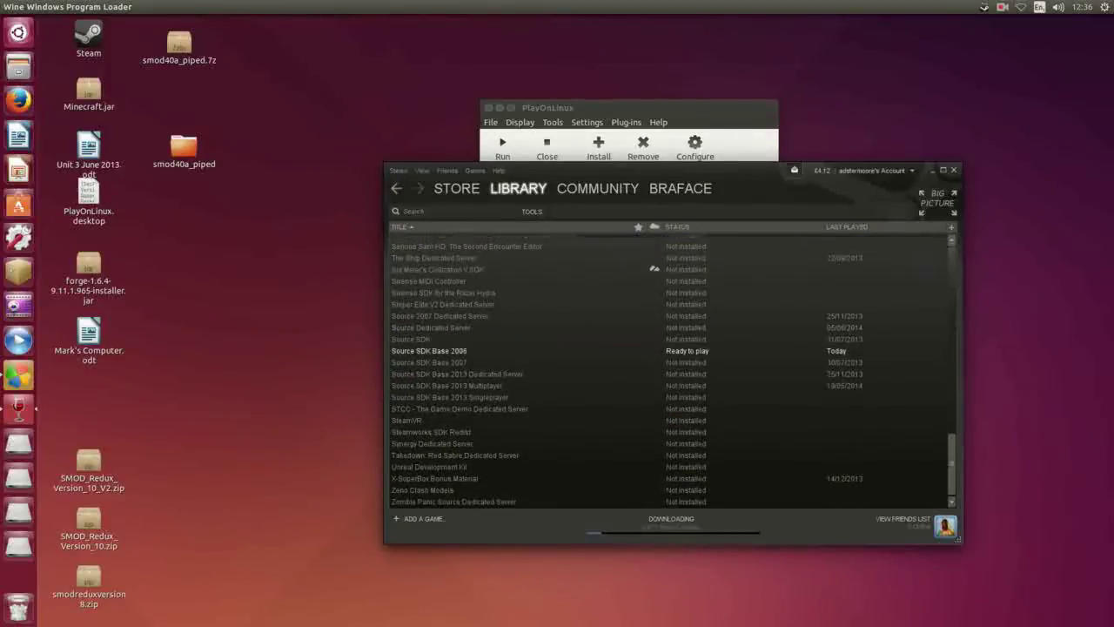
left_click(523, 351)
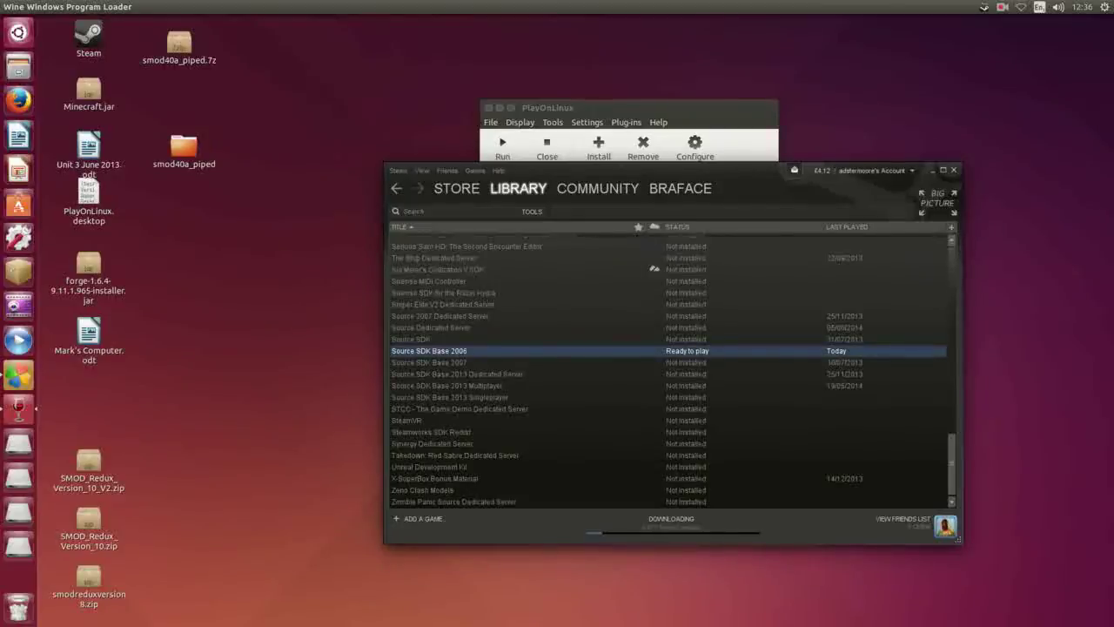
left_click(531, 211)
left_click(545, 225)
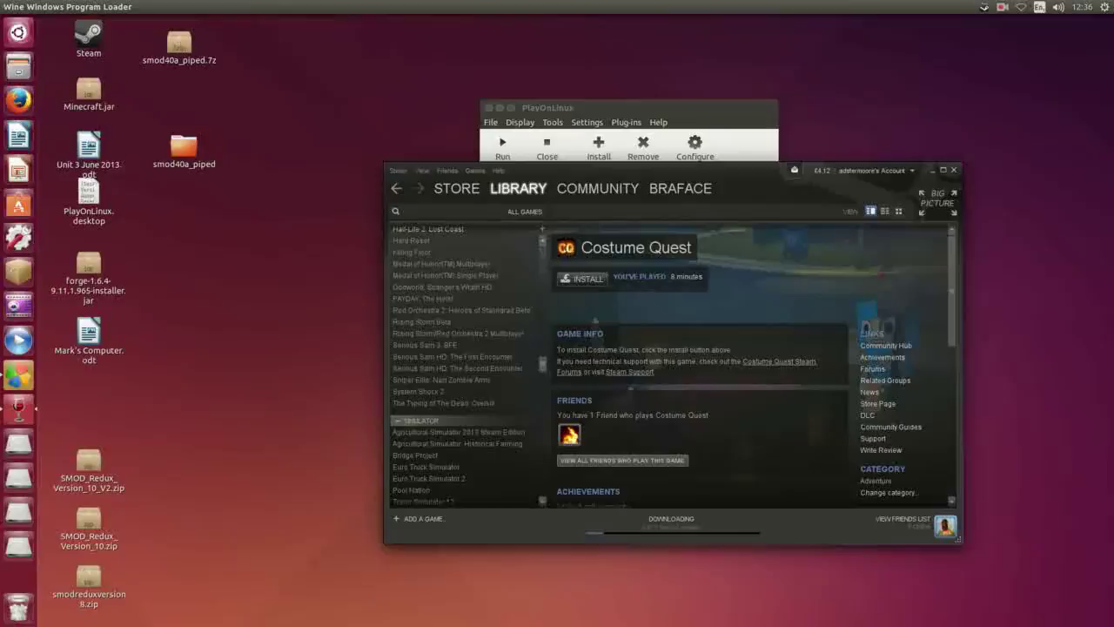
- Exit Steam and open its configuration in PlayOnLinux
left_click(398, 171)
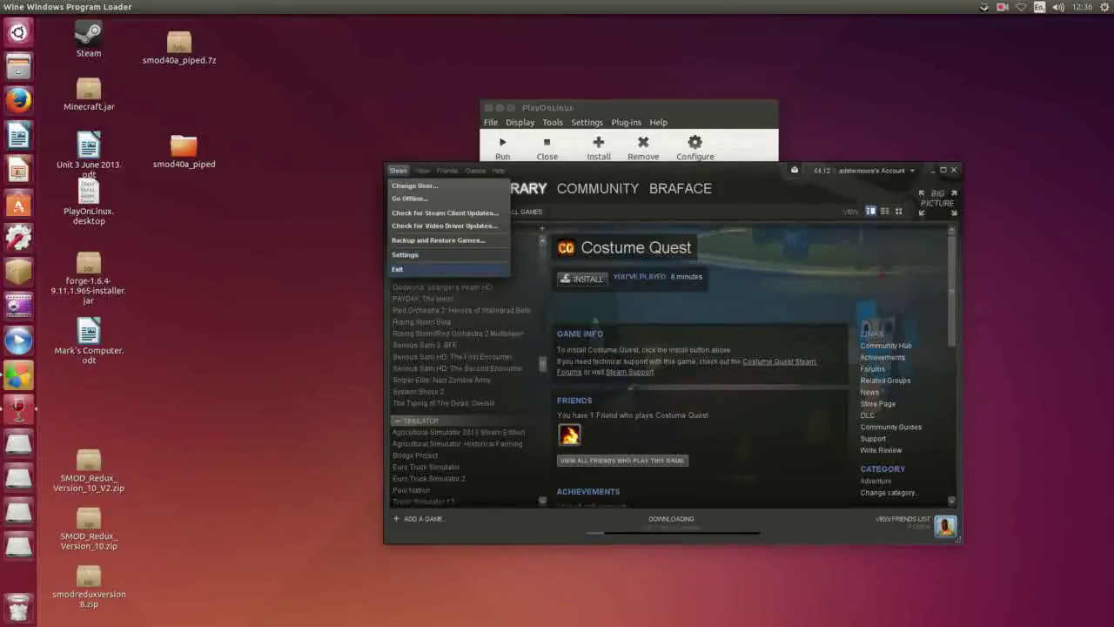
left_click(397, 269)
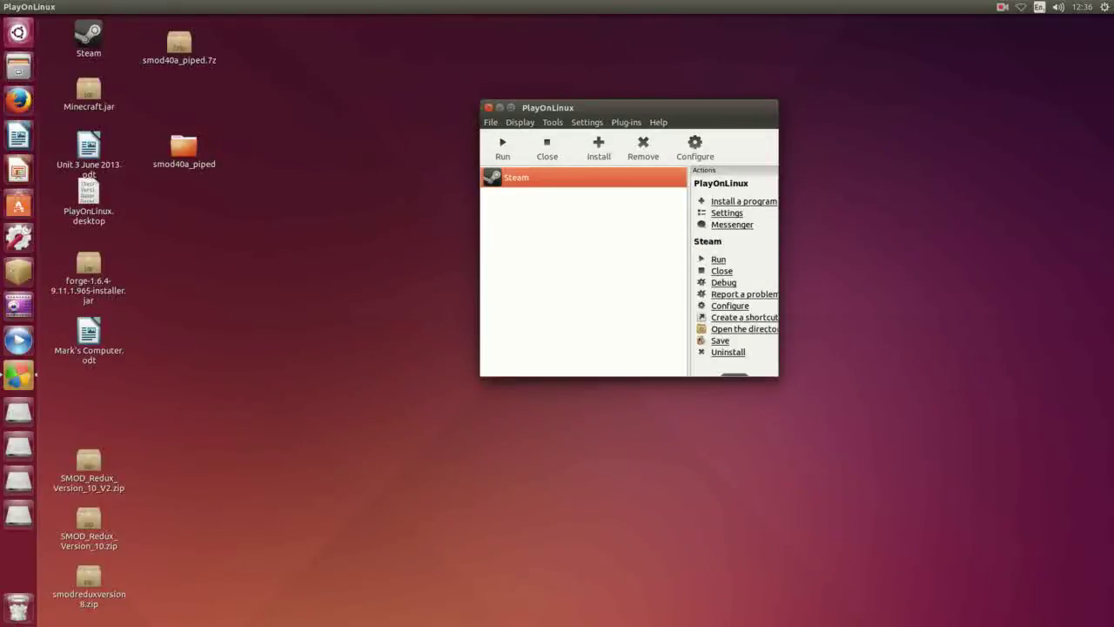
left_click(695, 148)
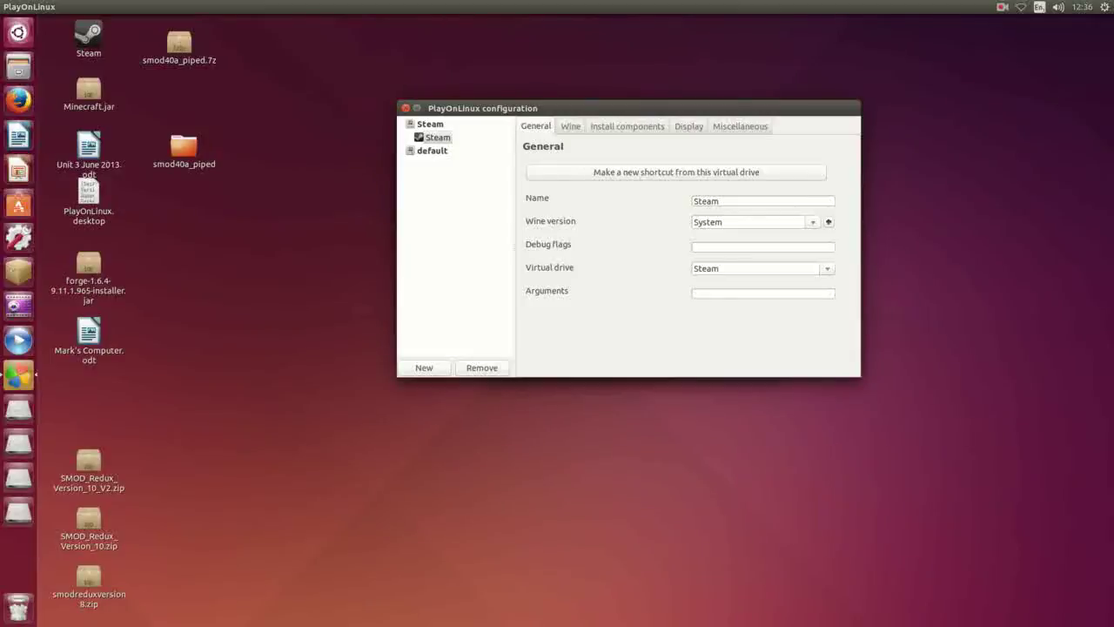
- Open the Steam program's directory from its PlayOnLinux miscellaneous settings and move the folder window lower on the desktop
left_click(739, 126)
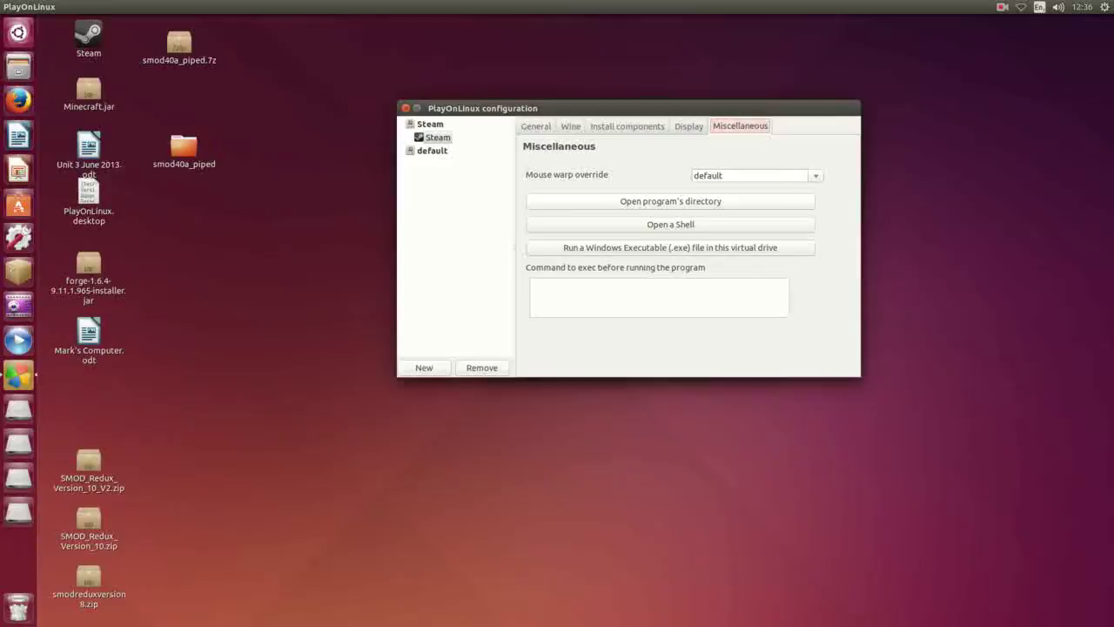
key("Tab")
key("Return")
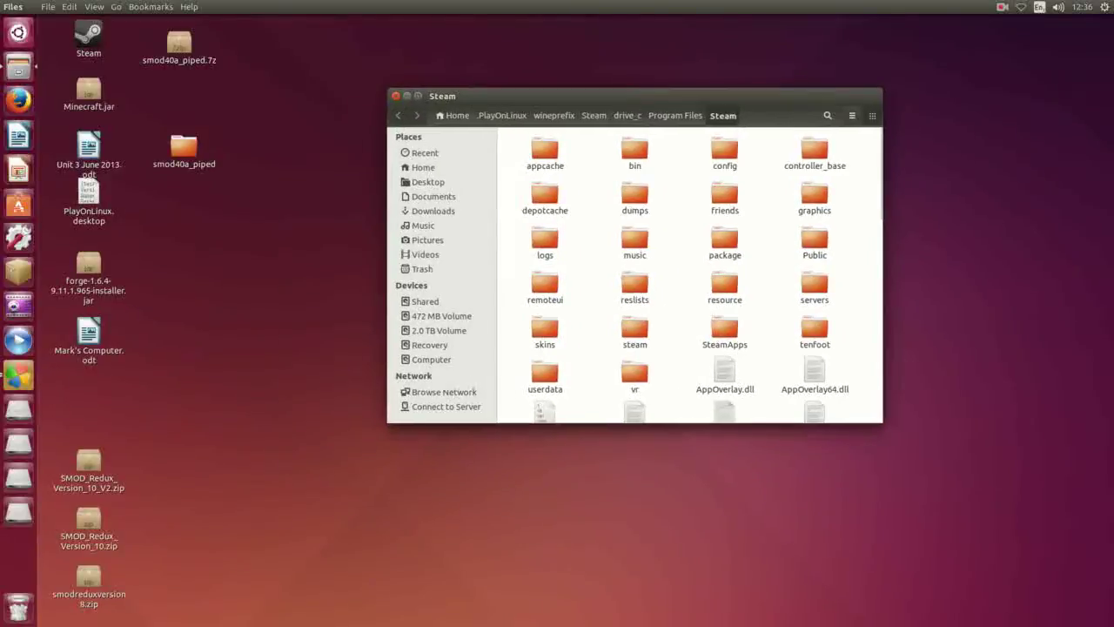
left_click_drag(634, 95, 595, 206)
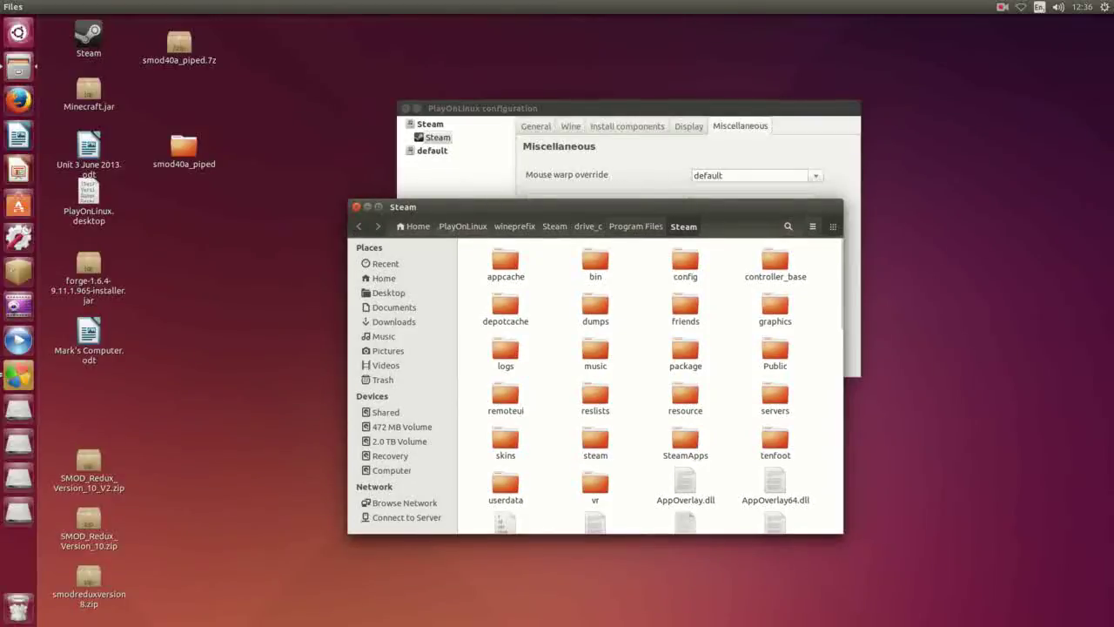
- Open the sourcemods folder inside Steam's SteamApps directory
scroll(650, 385, "down", 1)
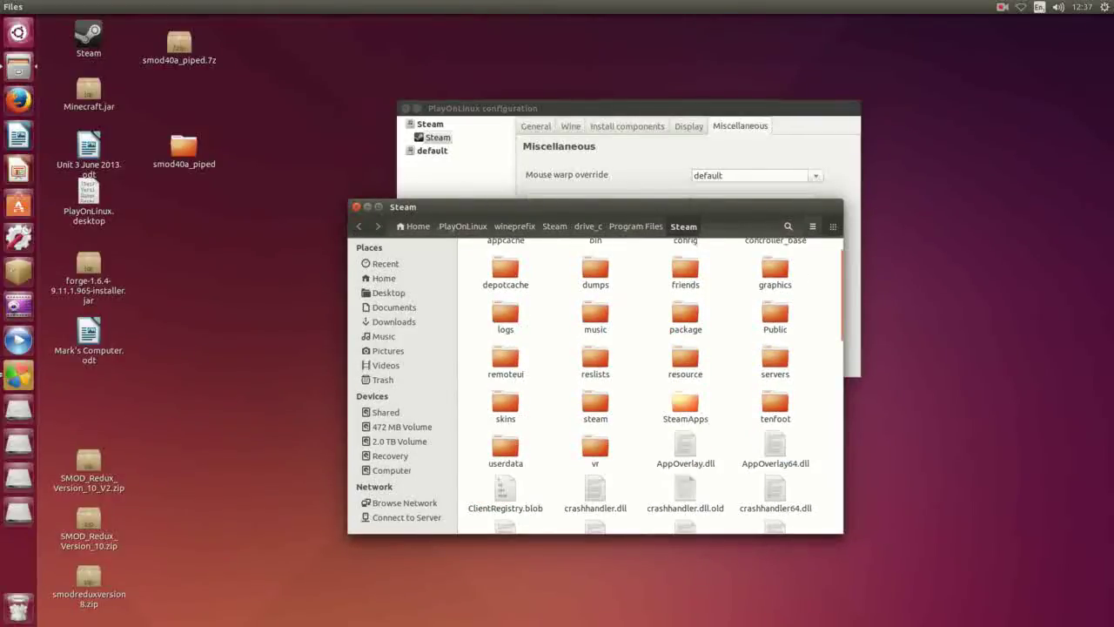
left_click(685, 405)
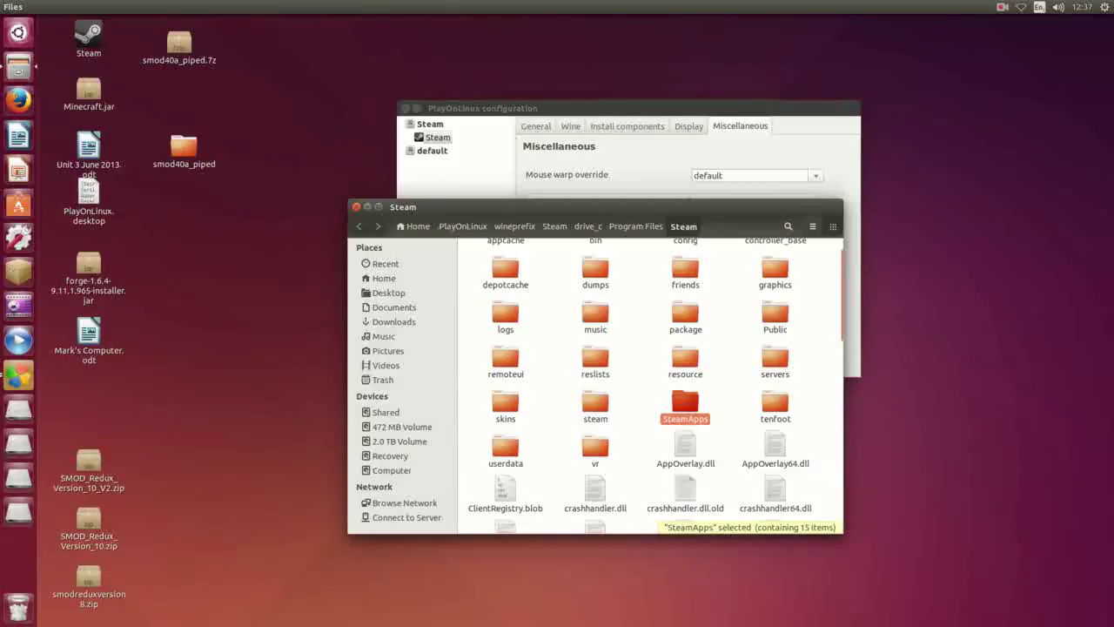
double_click(685, 405)
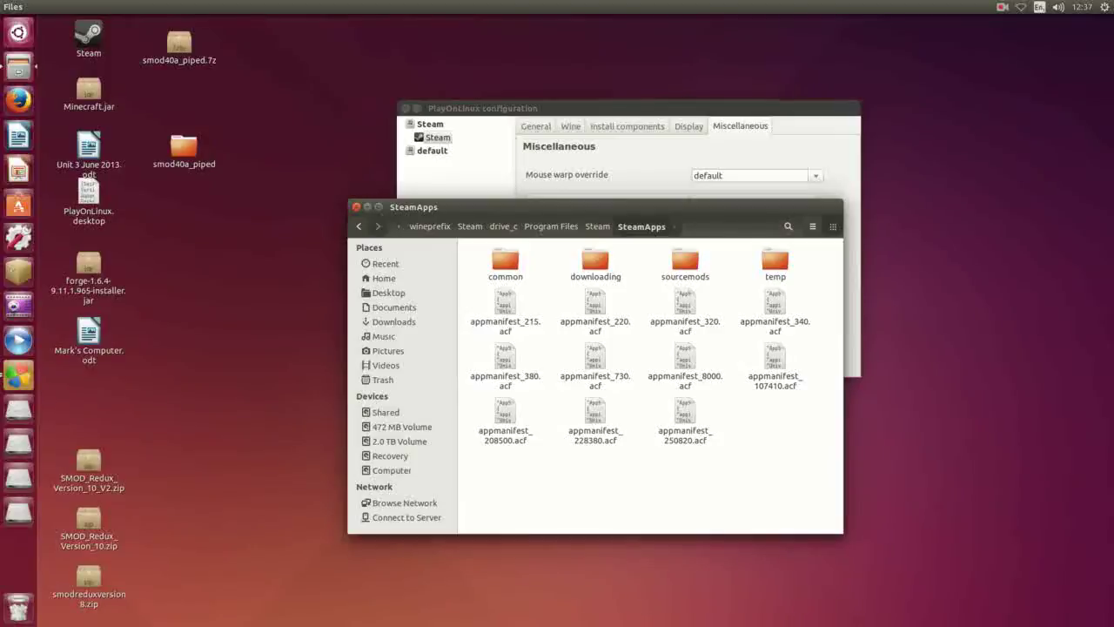
double_click(685, 265)
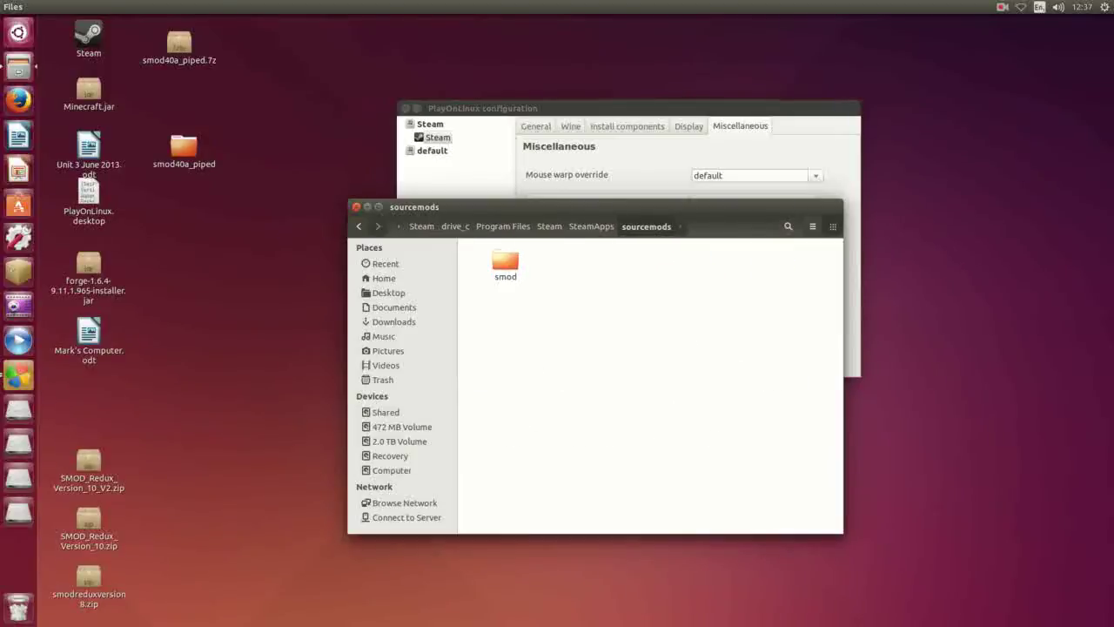
- View the extracted smod40a_piped folder from the desktop alongside the sourcemods window, and close it
left_click(183, 151)
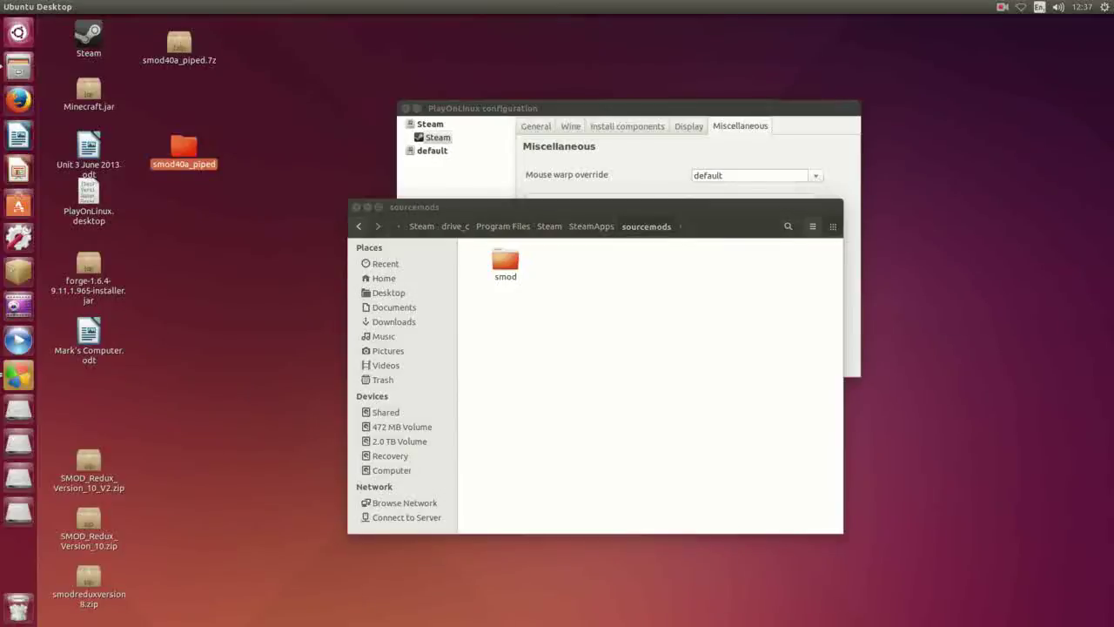
key("Escape")
left_click(183, 152)
key("Return")
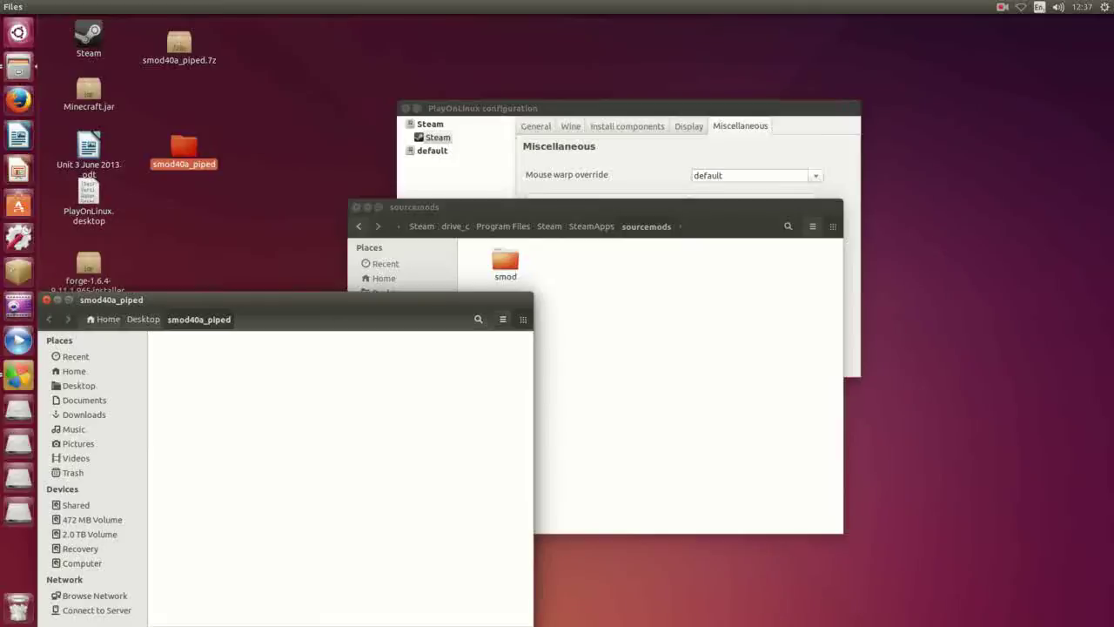
left_click_drag(286, 299, 398, 276)
key("alt+Tab")
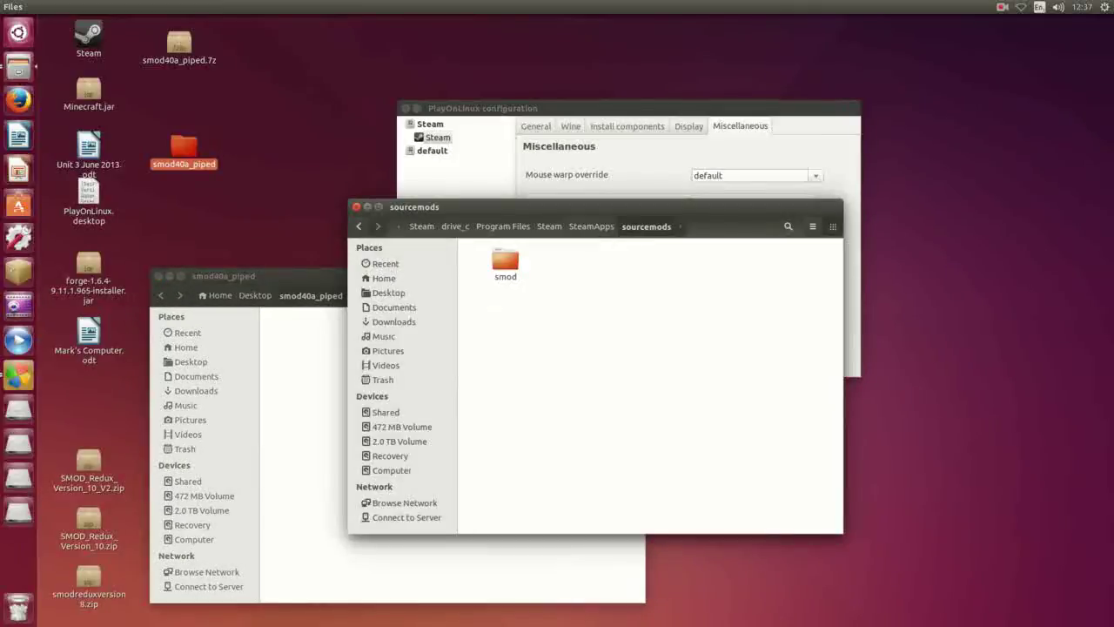
left_click_drag(261, 276, 236, 304)
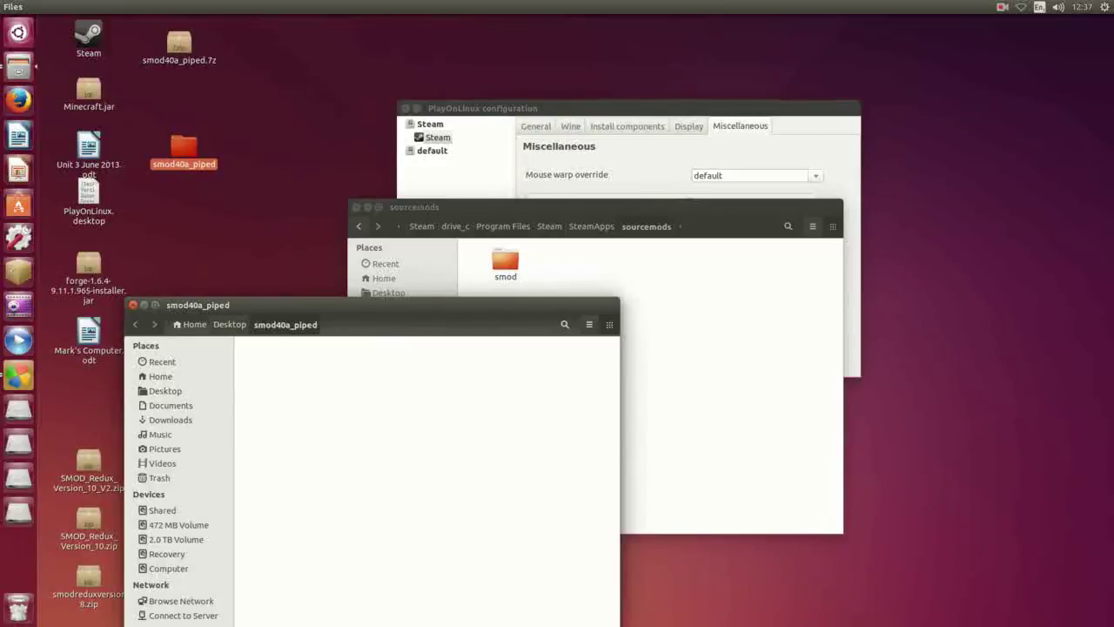
left_click_drag(236, 305, 307, 312)
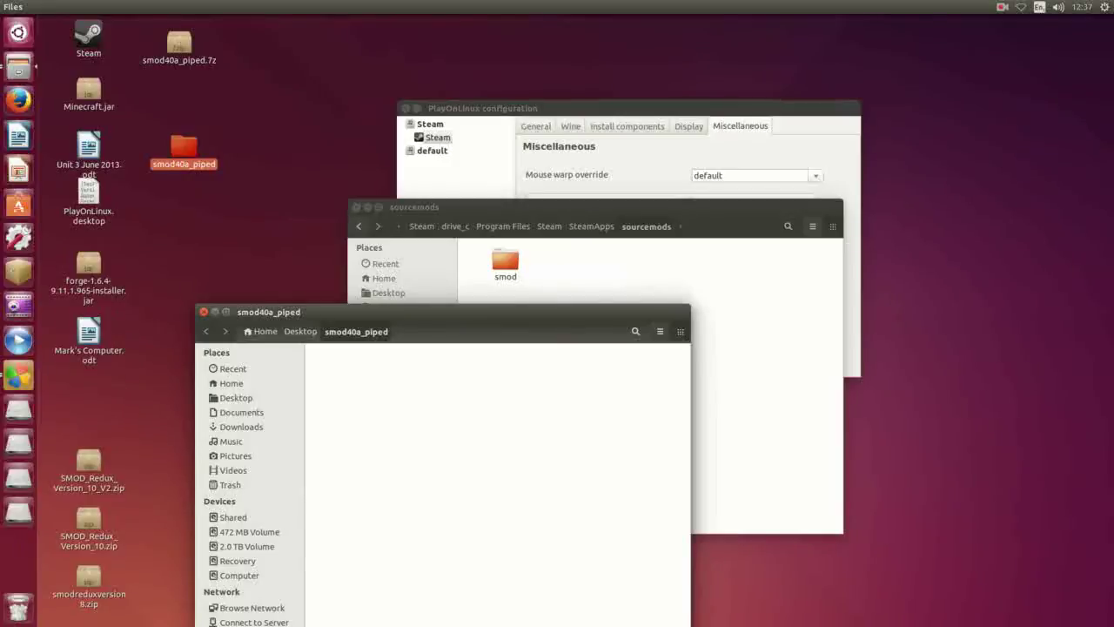
left_click(203, 311)
- Point out the smod40a_piped.7z archive on the desktop and the smod folder inside sourcemods
left_click(178, 43)
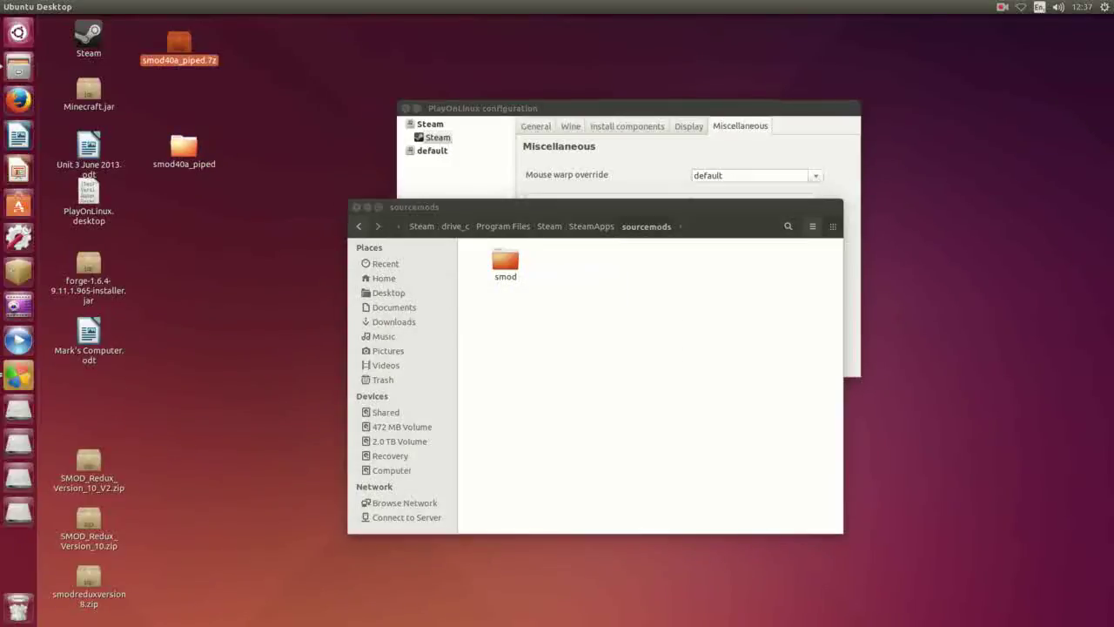
left_click(181, 103)
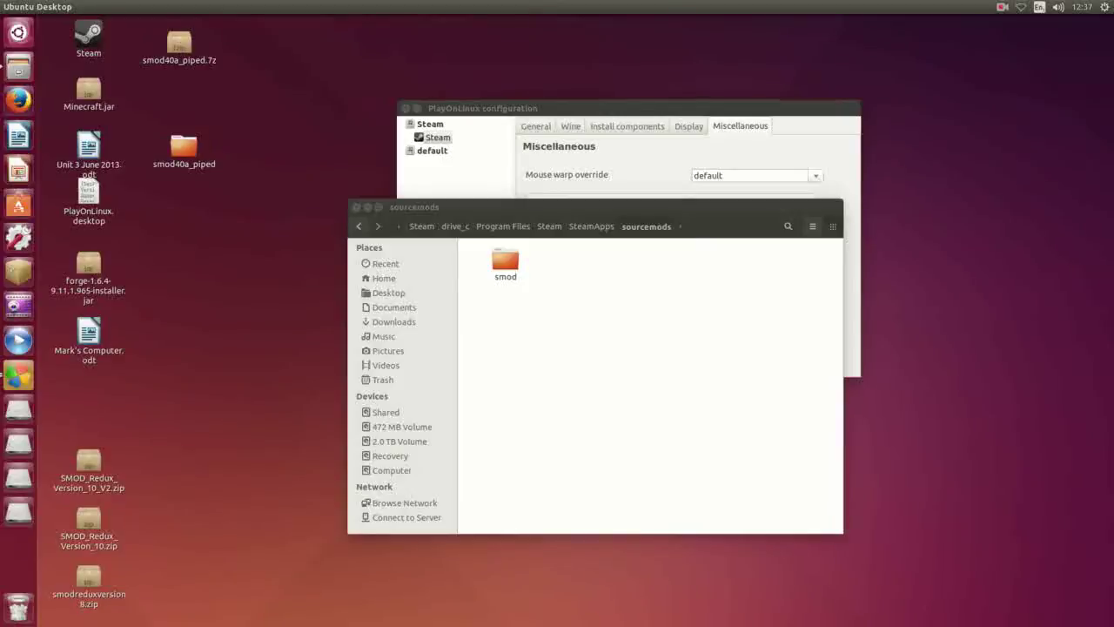
left_click(505, 264)
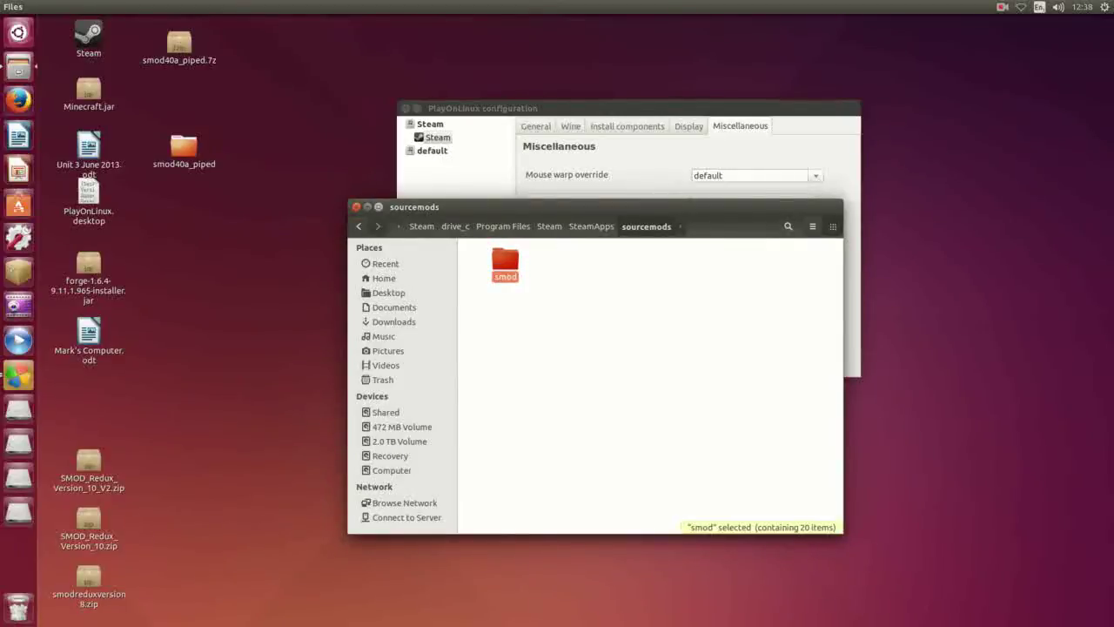
- Close the sourcemods and PlayOnLinux configuration windows, and move the main PlayOnLinux window slightly down
left_click(356, 207)
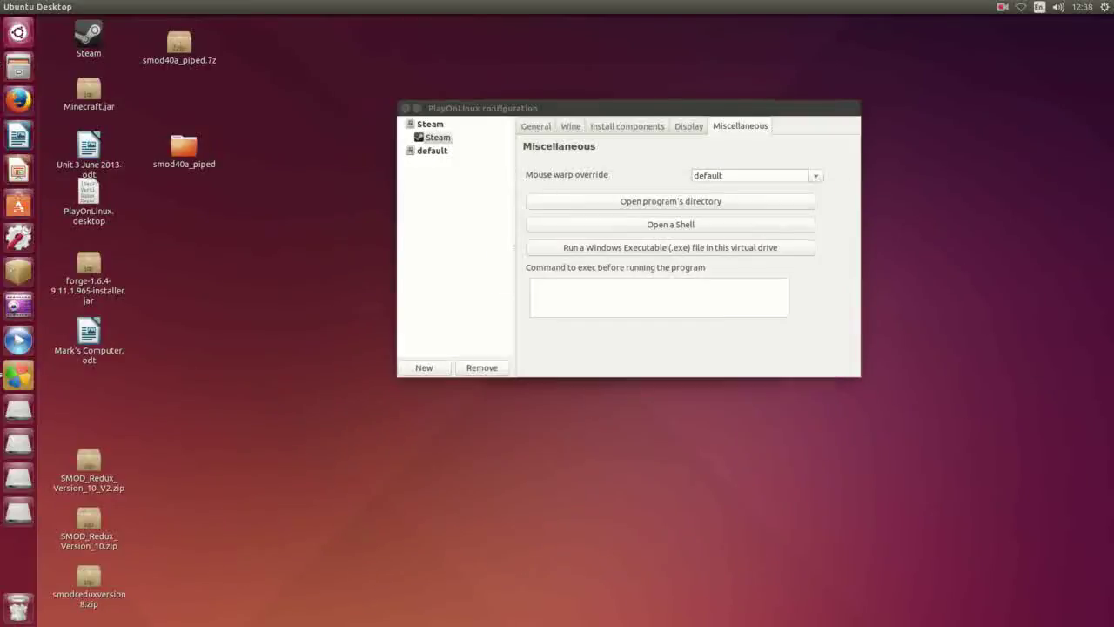
left_click(406, 108)
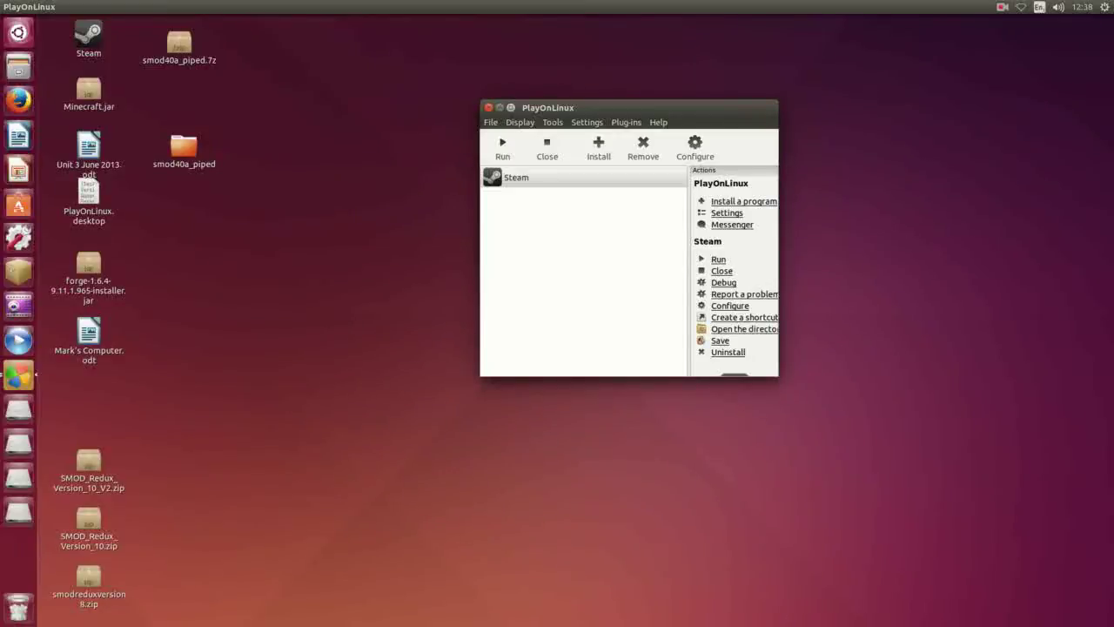
left_click_drag(575, 107, 581, 129)
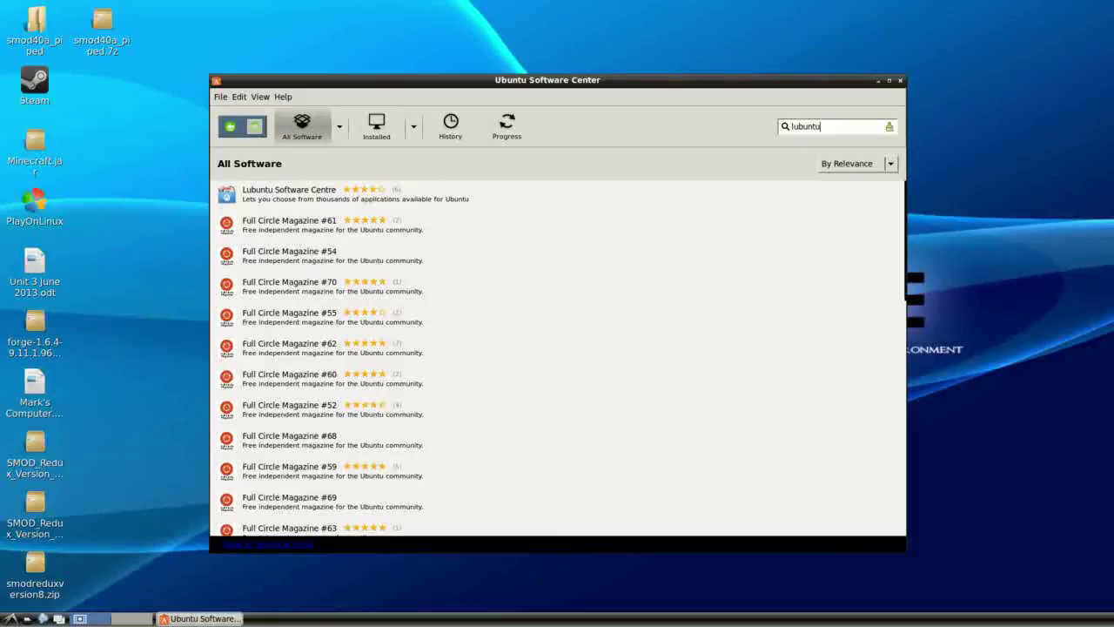
- Look at the Lubuntu Software Centre entry in the lubuntu search results, and close Ubuntu Software Center
left_click(240, 189)
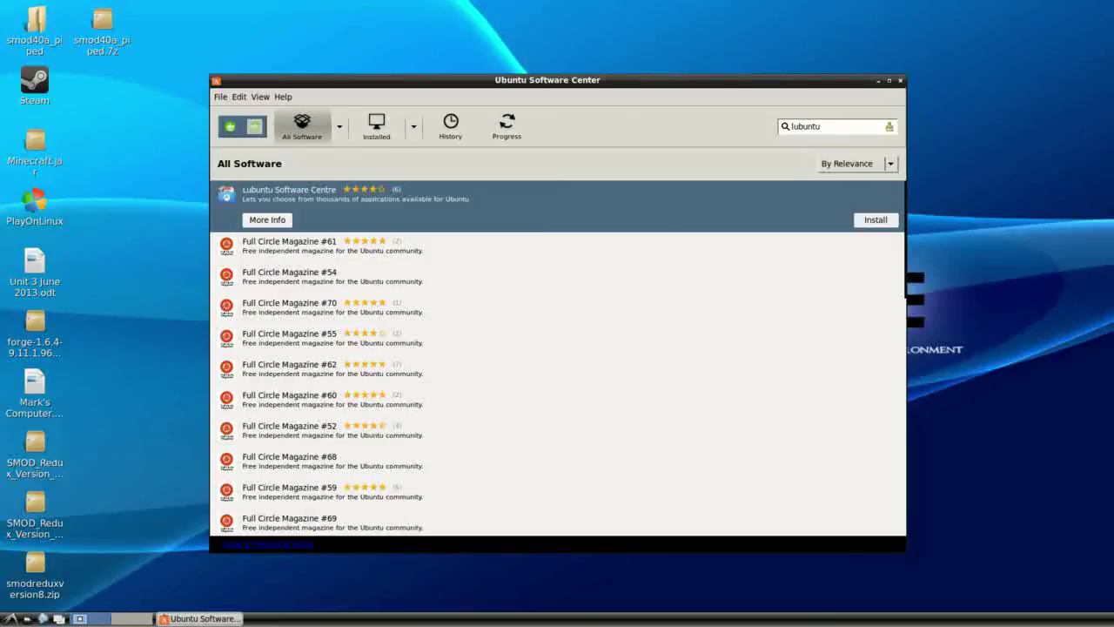
scroll(557, 365, "down", 1)
scroll(557, 365, "up", 1)
key("alt+F4")
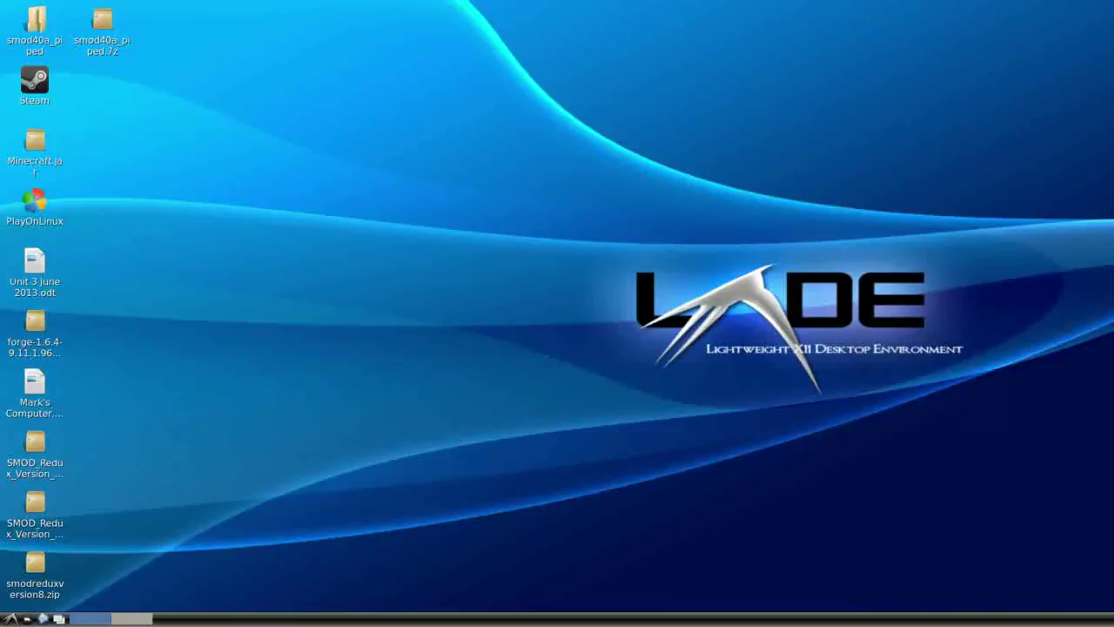
- View the application categories in the LXDE desktop's main menu, and close it
key("ctrl+alt+Right")
key("ctrl+alt+Left")
left_click(11, 618)
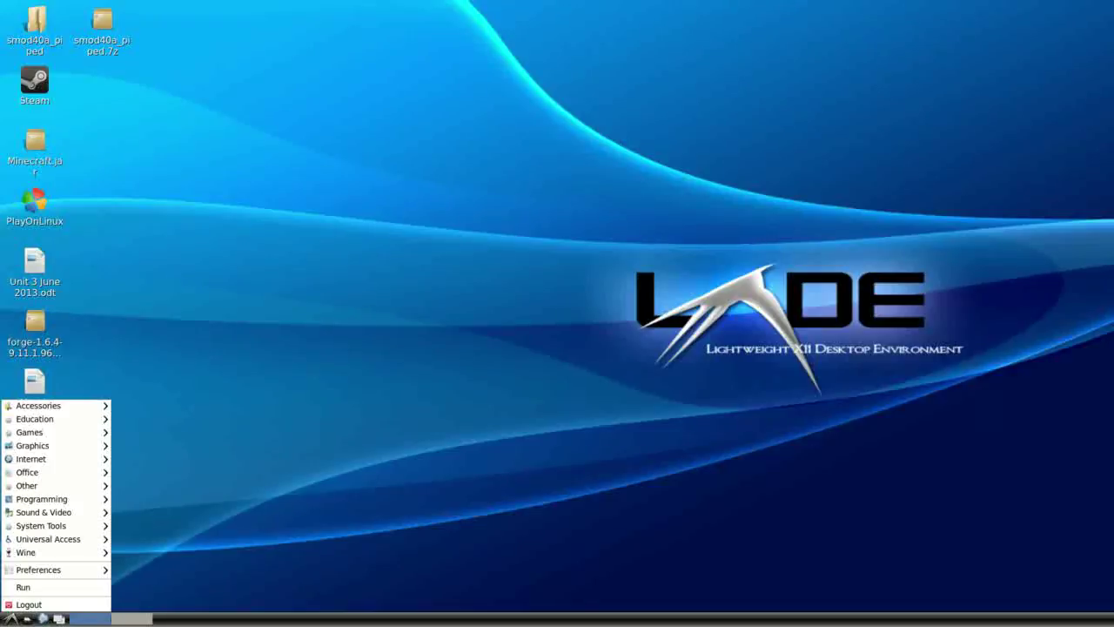
key("Escape")
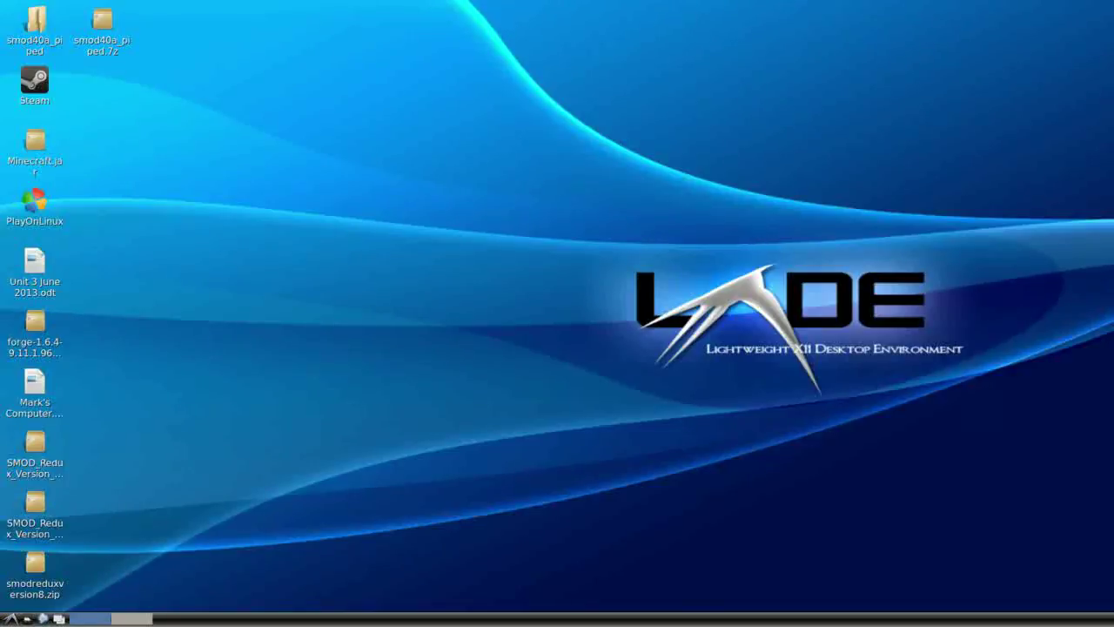